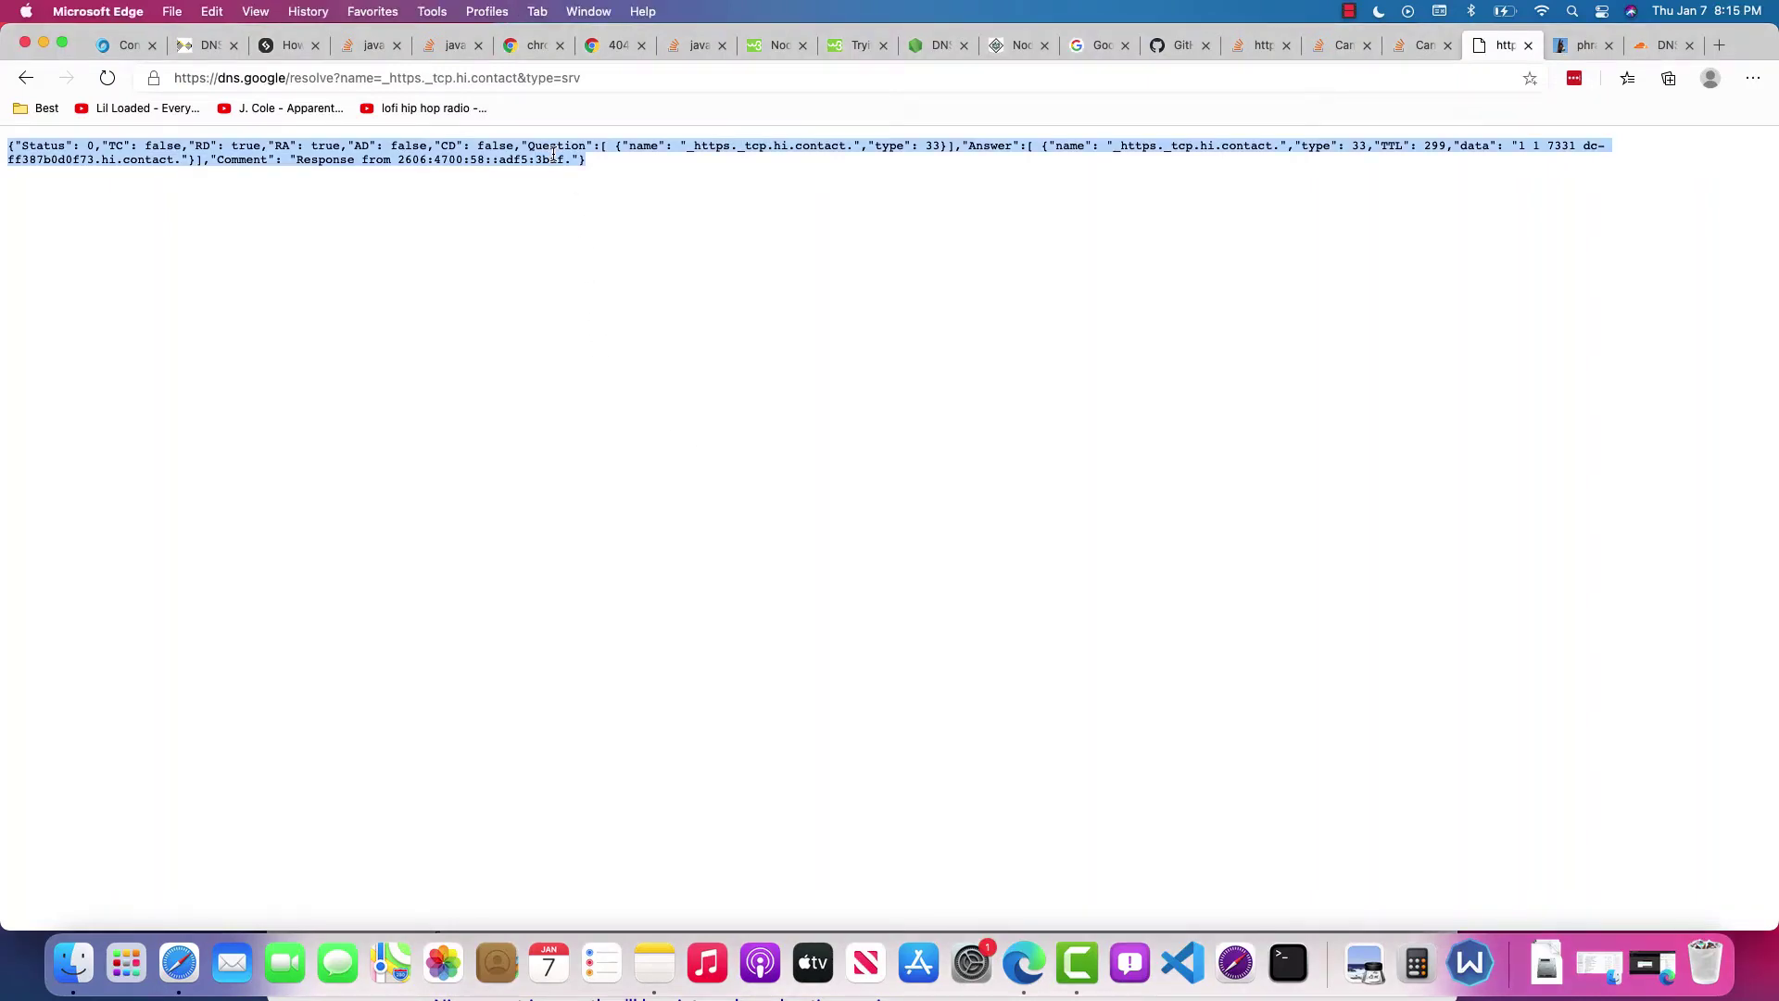
- Zoom the _https._tcp.hi.contact SRV lookup answer to 400% so it fills the page
click(661, 250)
key(super+equal)
key(super+equal)
key(super+equal)
key(super+equal)
key(super+equal)
key(super+equal)
key(super+equal)
key(super+equal)
key(super+equal)
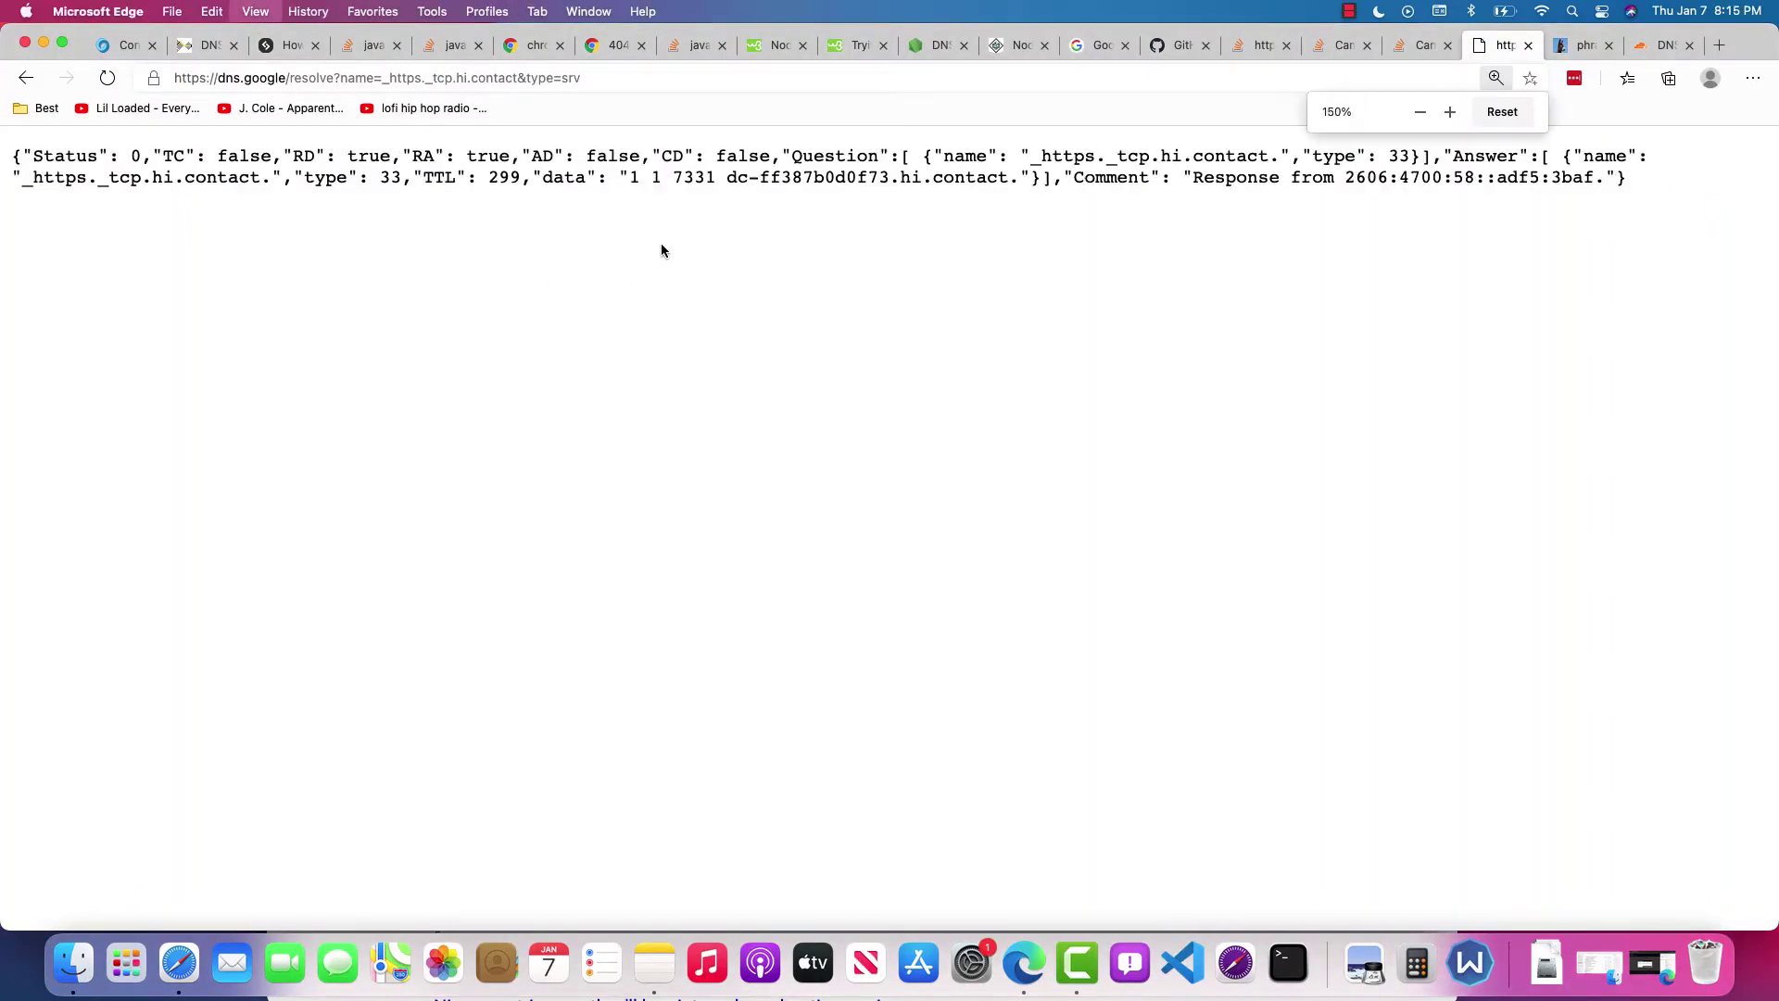
key(super+minus)
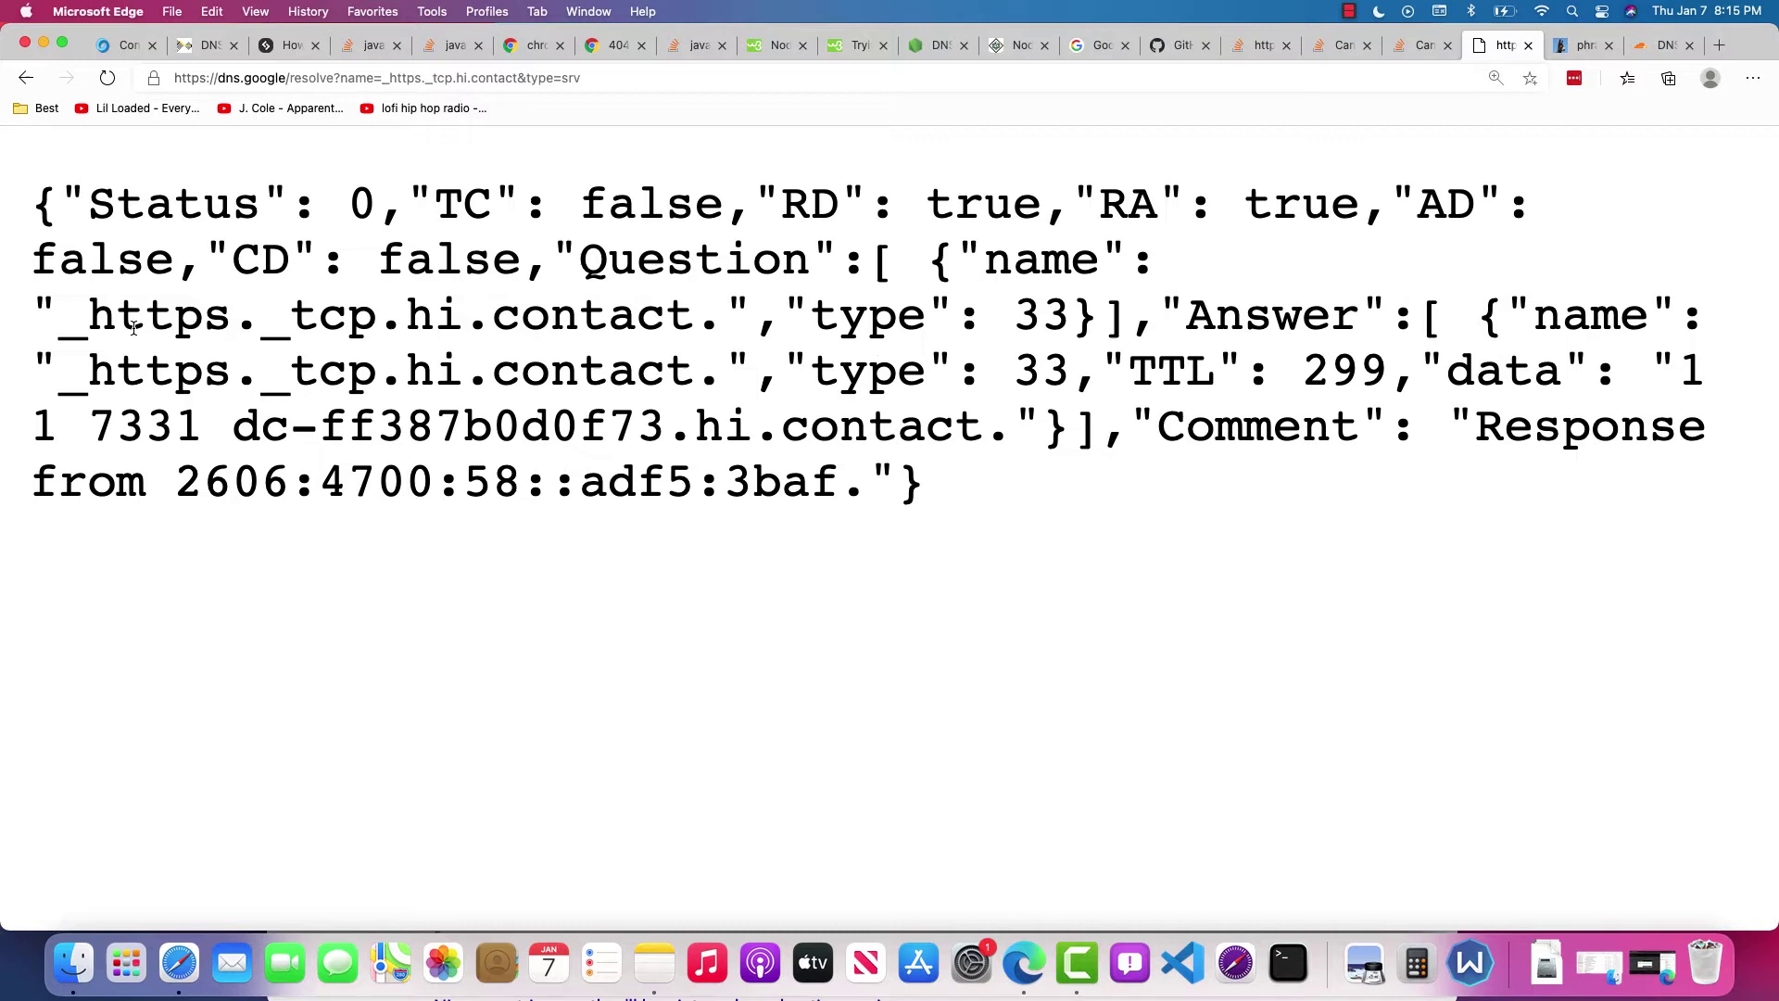
drag(92, 317, 219, 336)
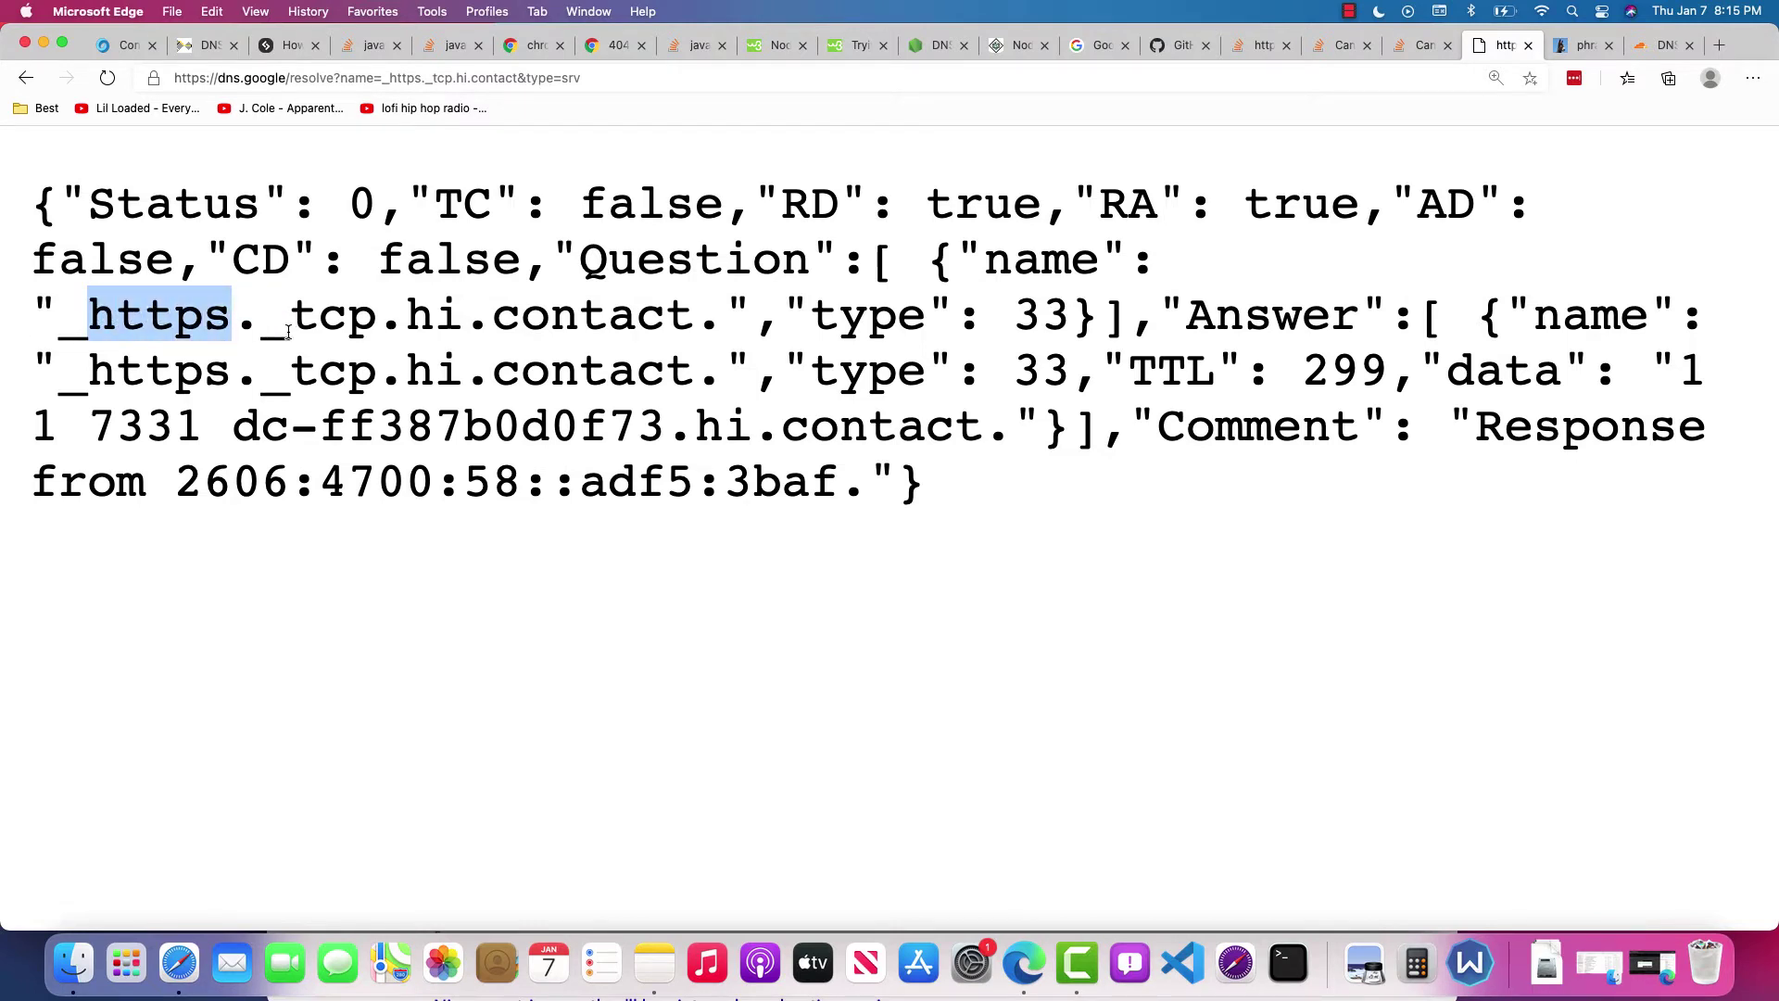
triple_click(130, 316)
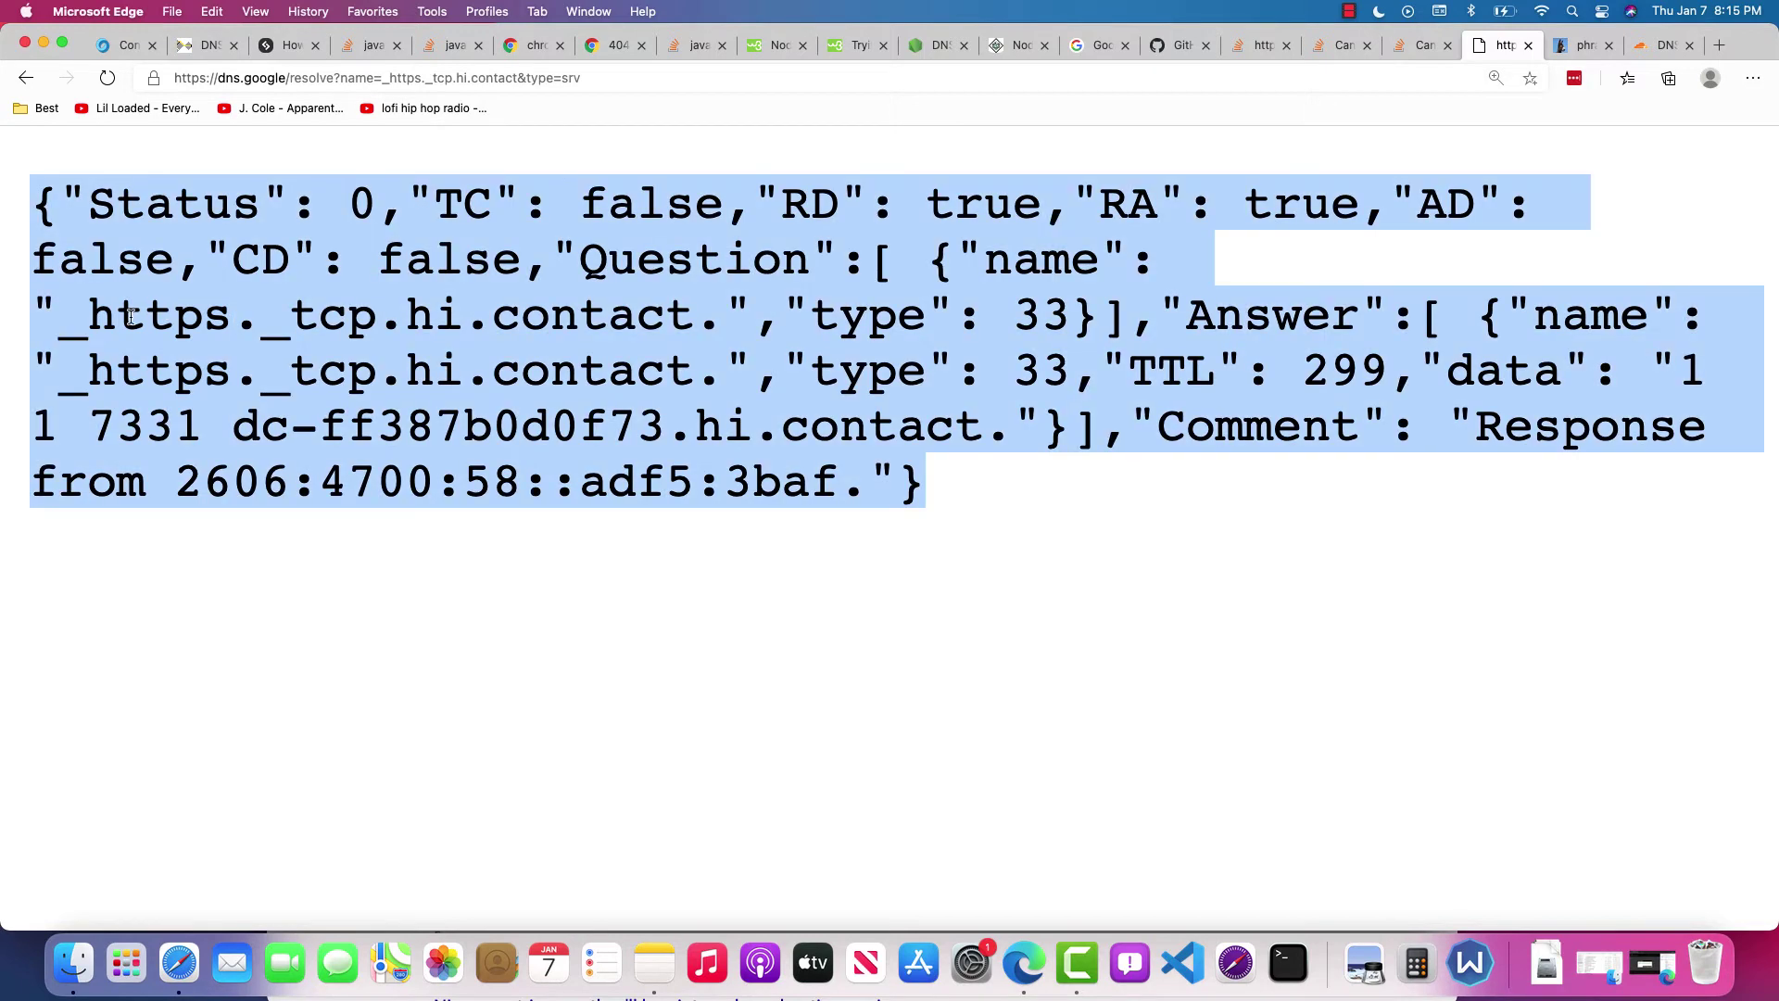
double_click(130, 316)
double_click(125, 320)
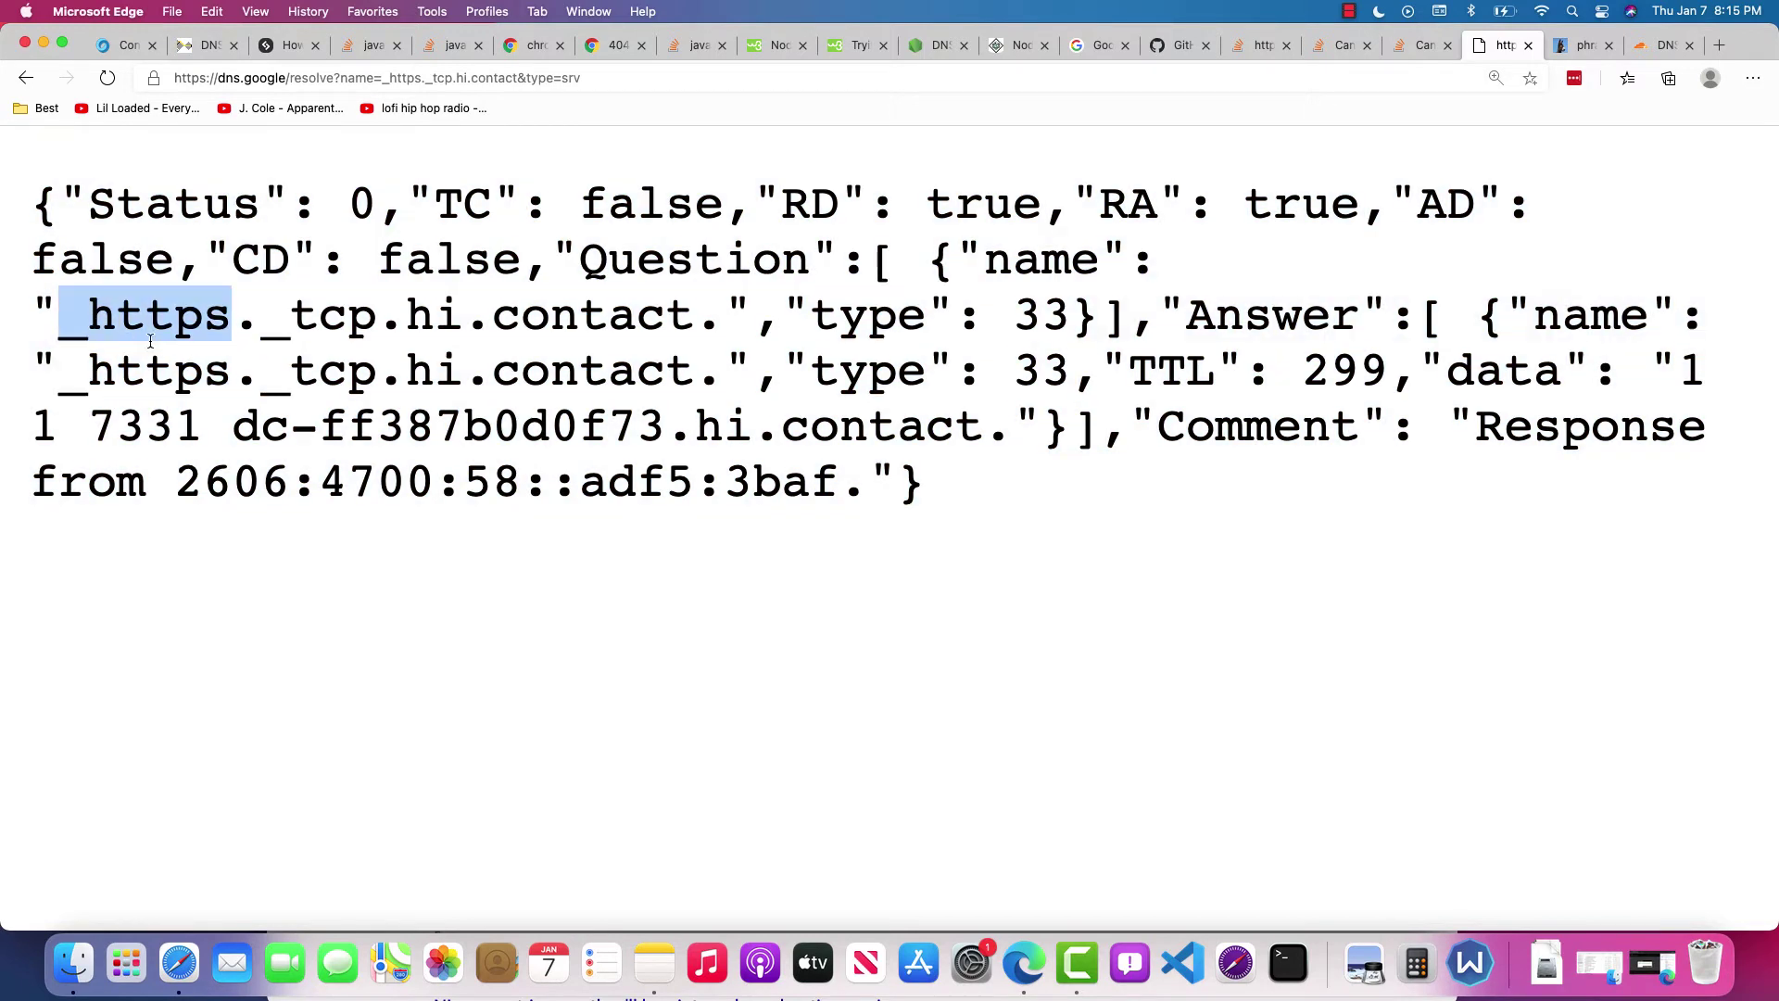
click(150, 341)
drag(203, 320, 92, 323)
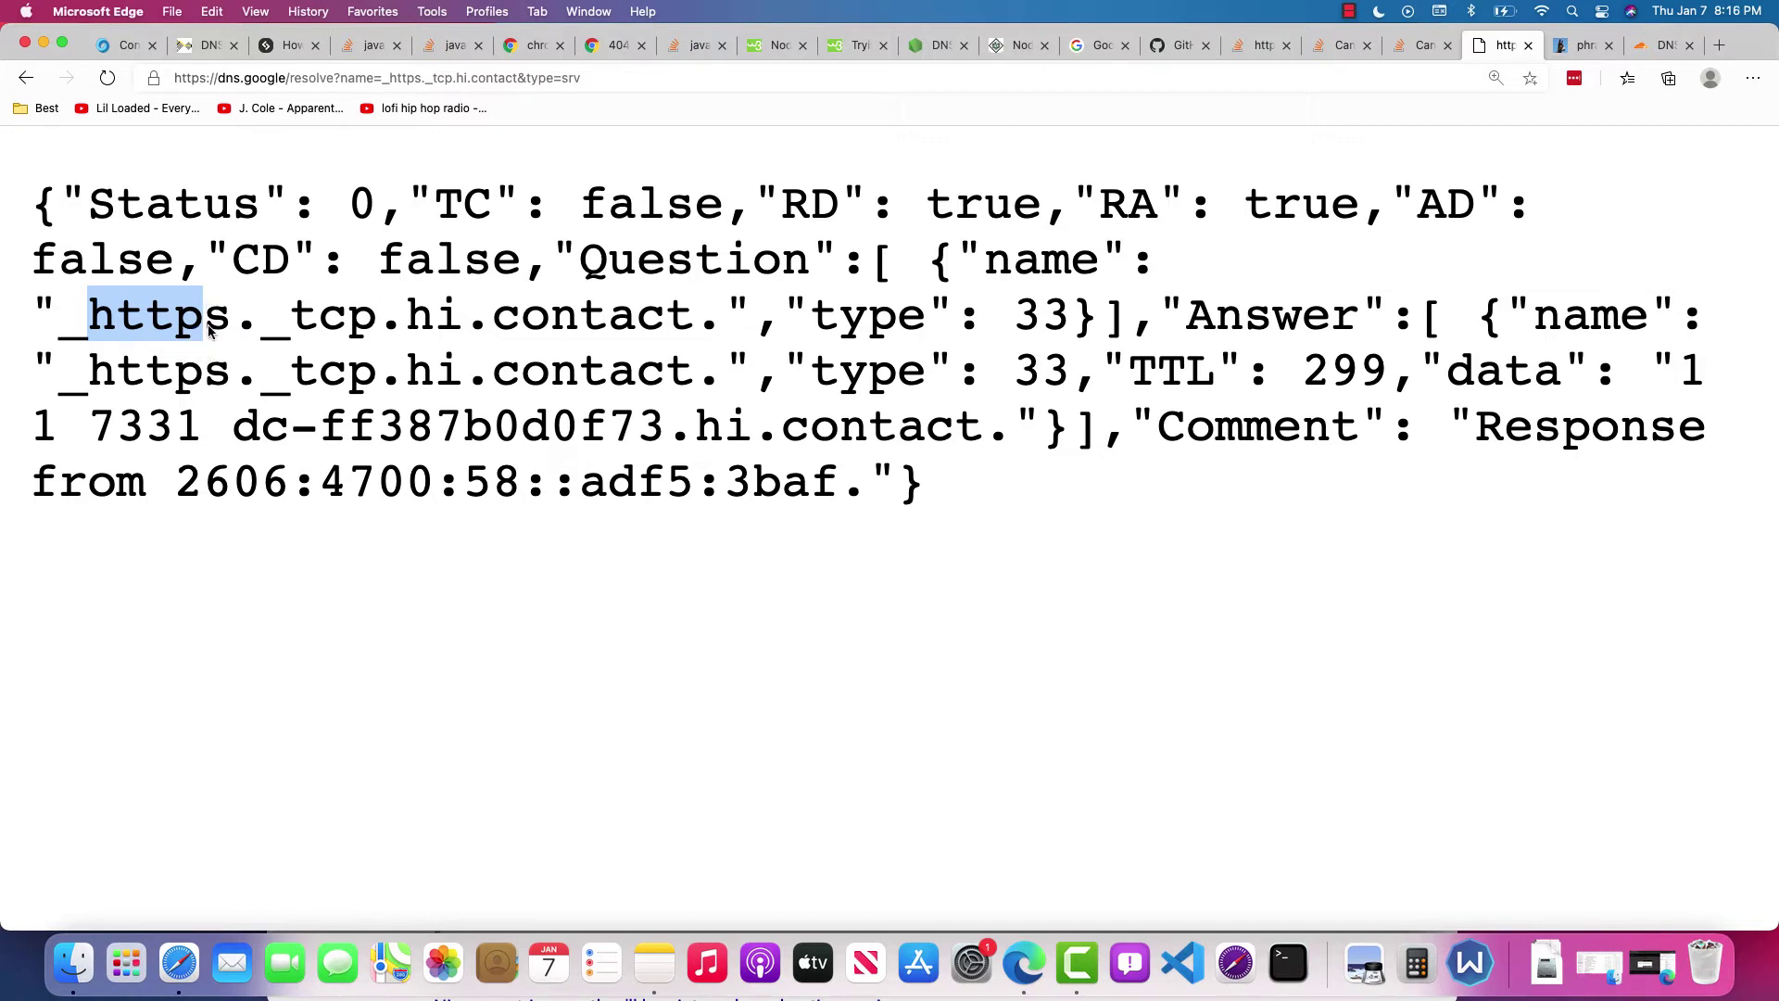
drag(291, 315, 548, 320)
drag(409, 322, 709, 325)
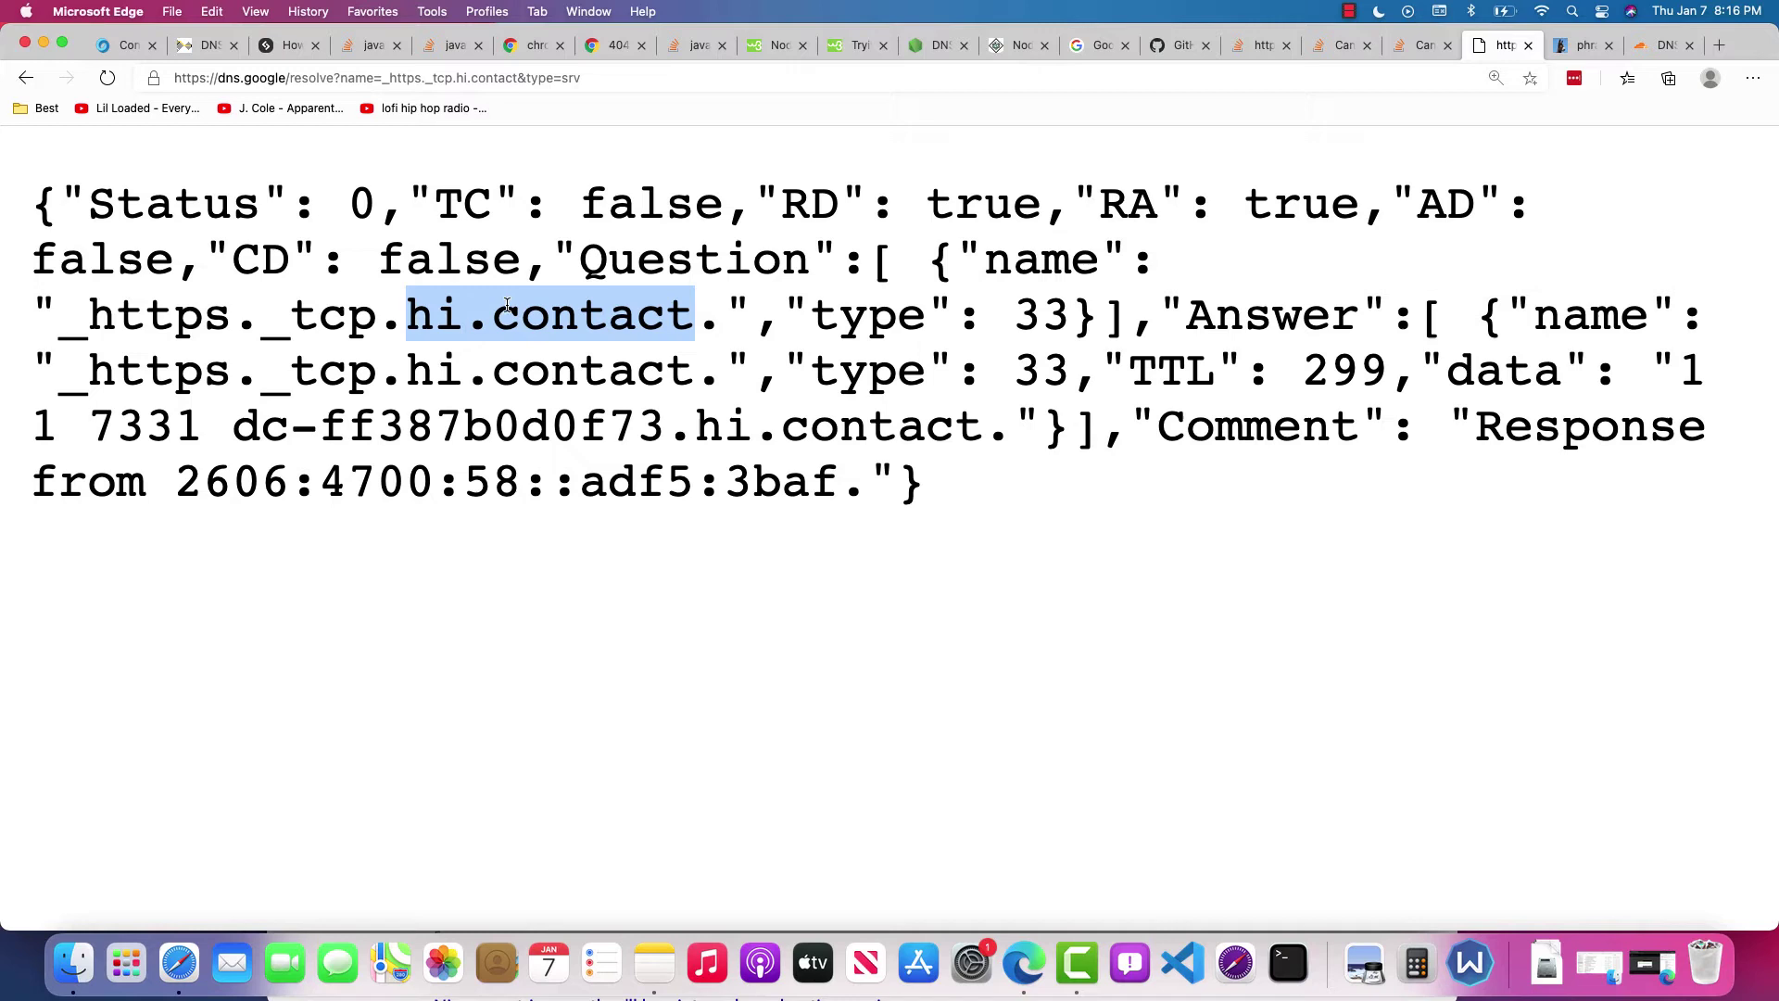
drag(60, 328, 385, 334)
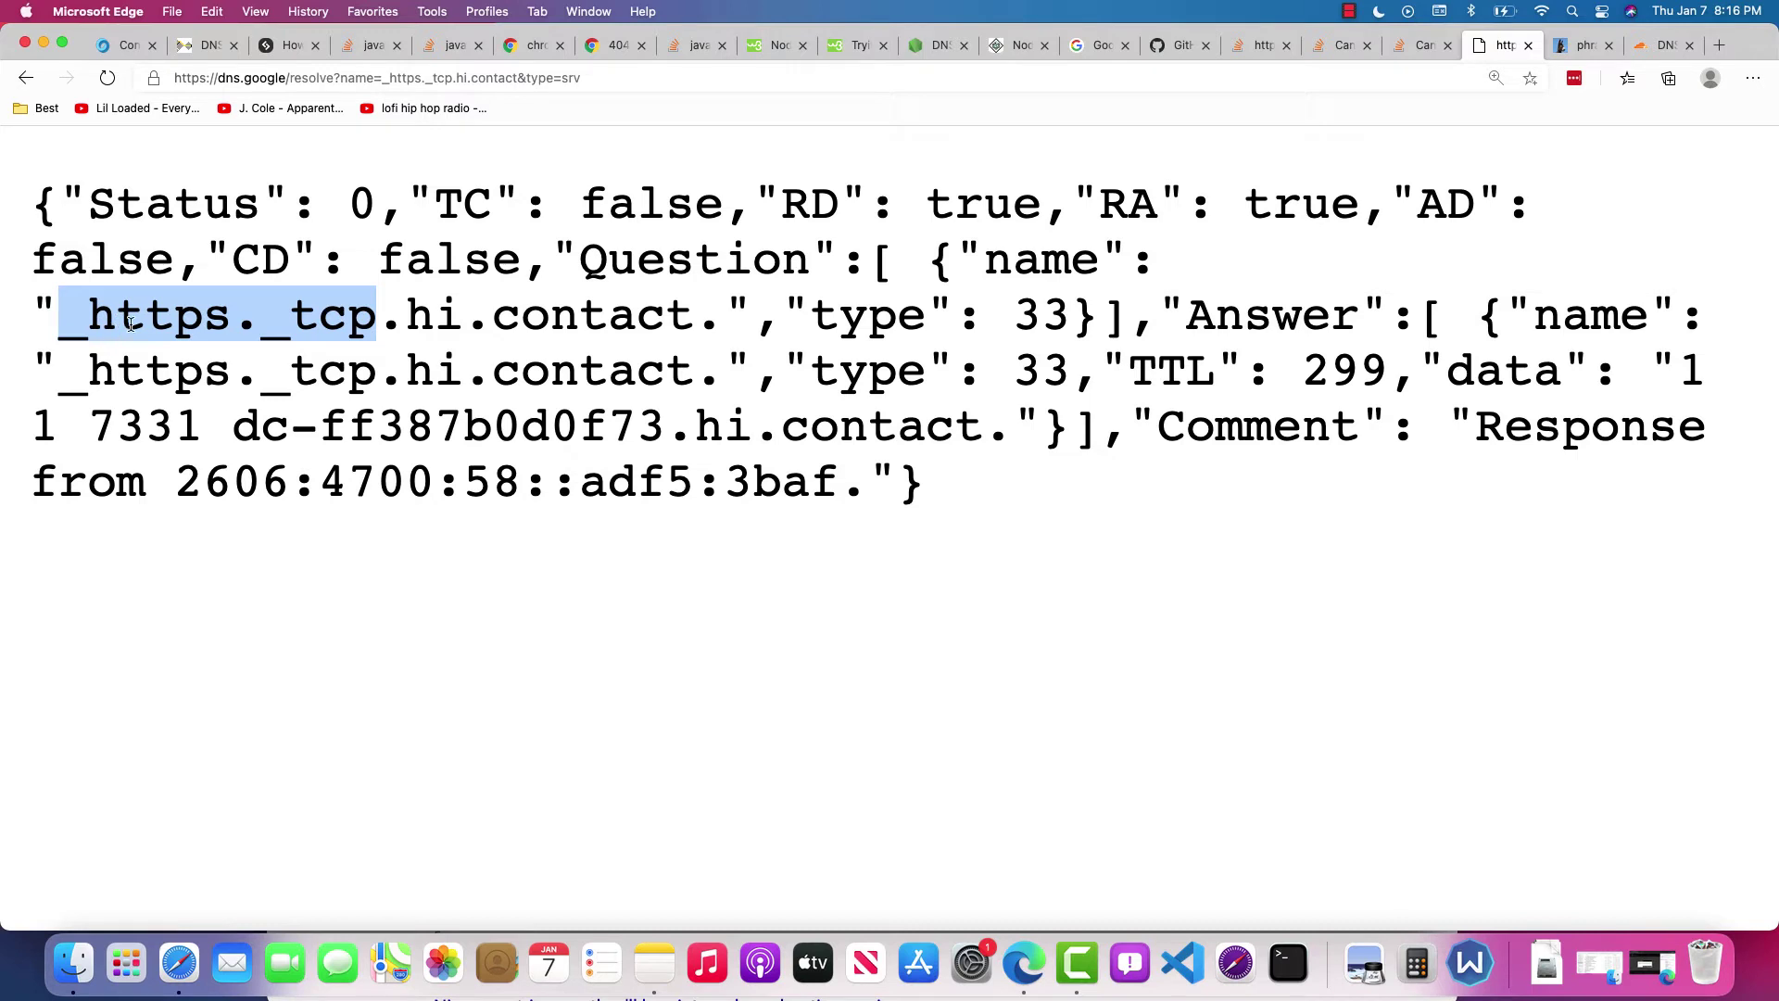
double_click(332, 321)
drag(292, 324, 698, 319)
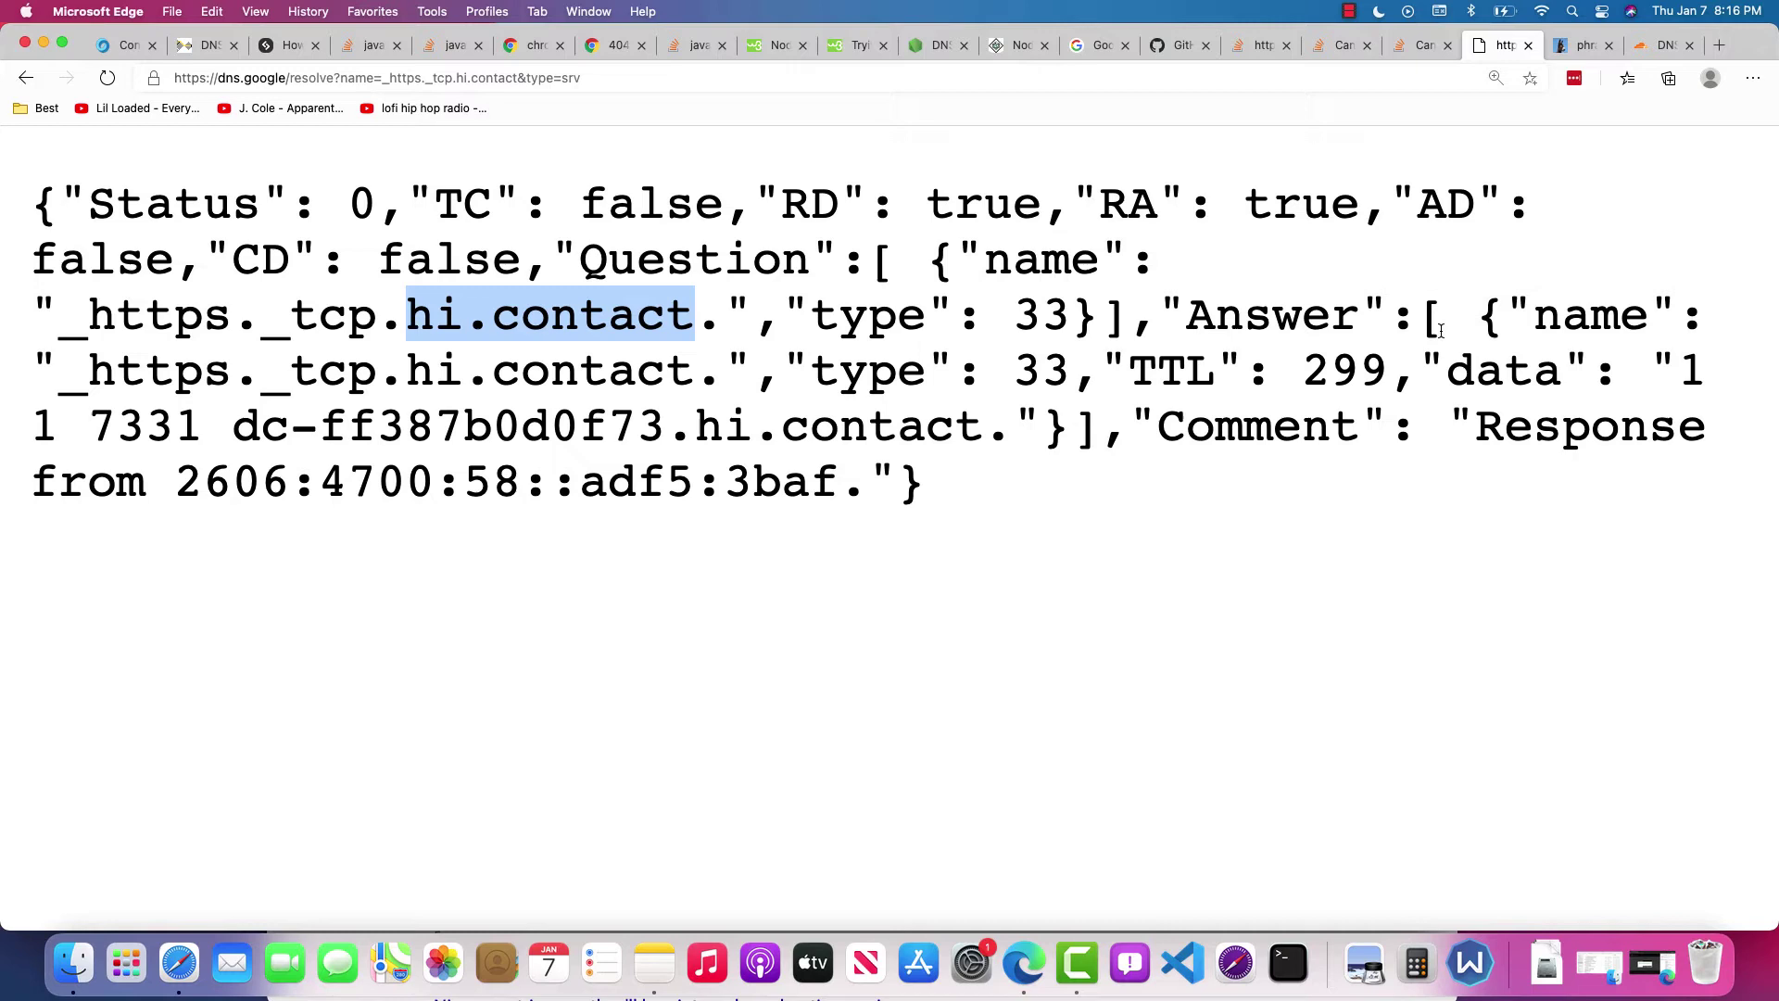
click(1494, 319)
drag(1487, 319, 1622, 396)
click(1622, 399)
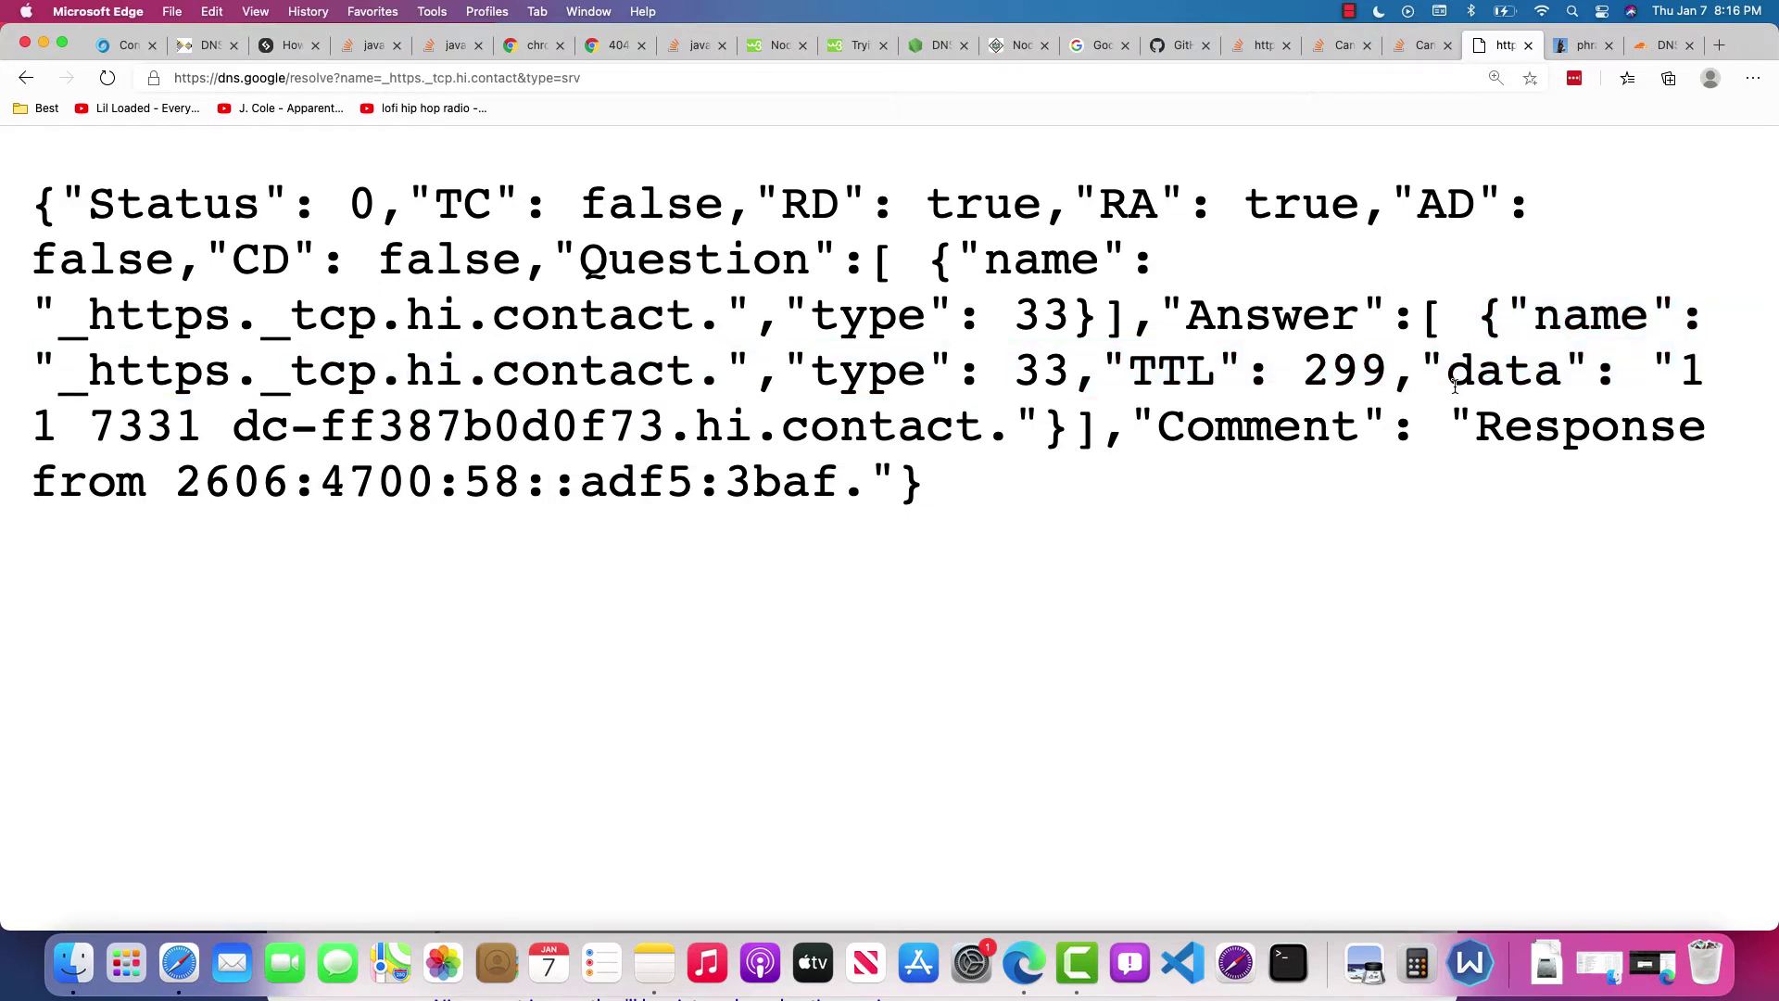
drag(1453, 380, 1059, 443)
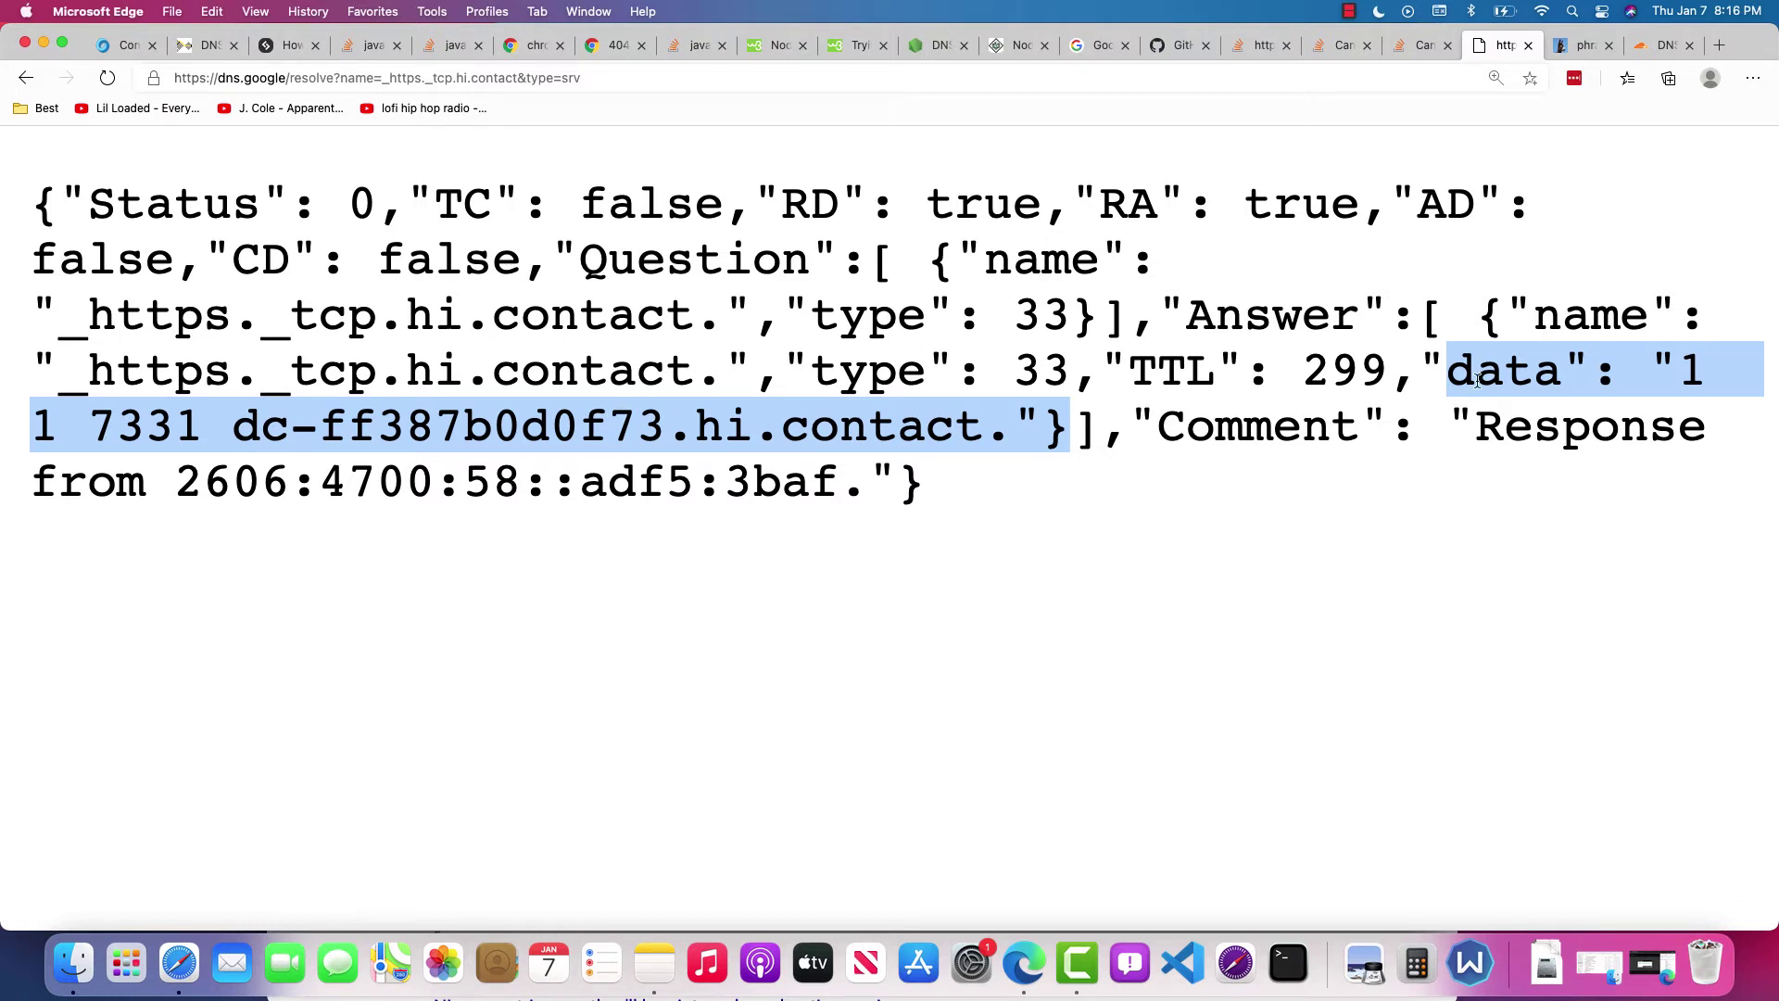
click(1516, 380)
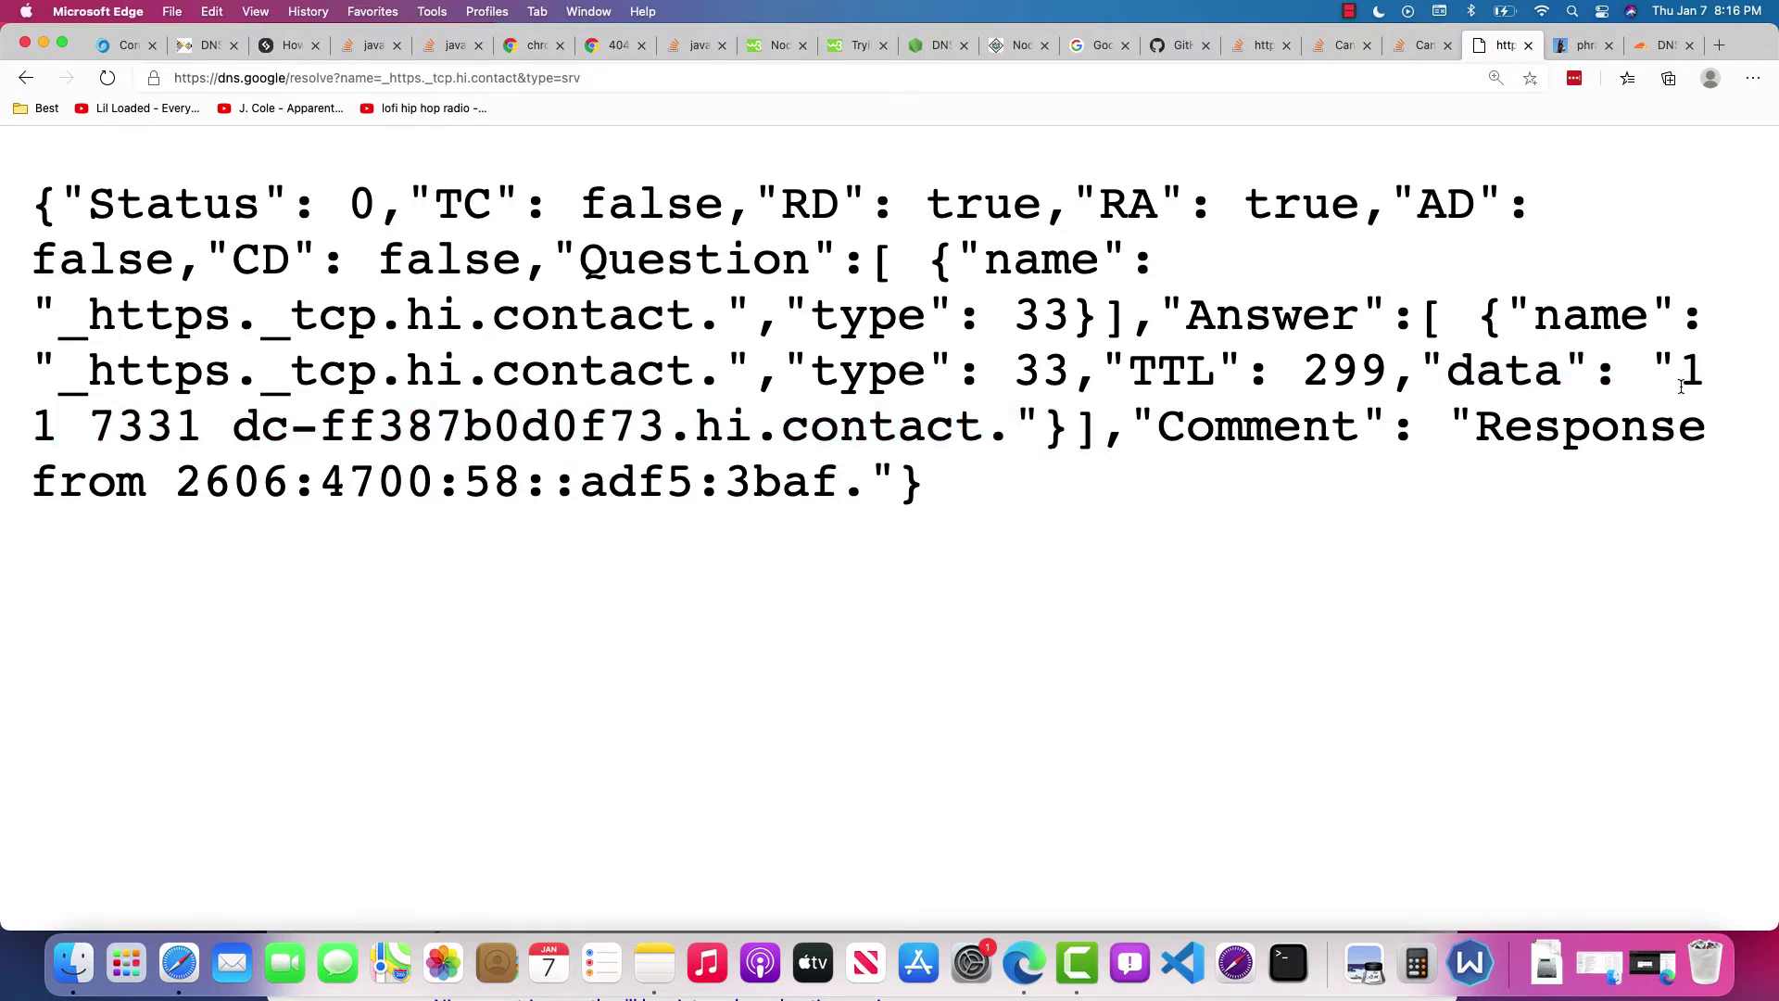
drag(1684, 375, 65, 421)
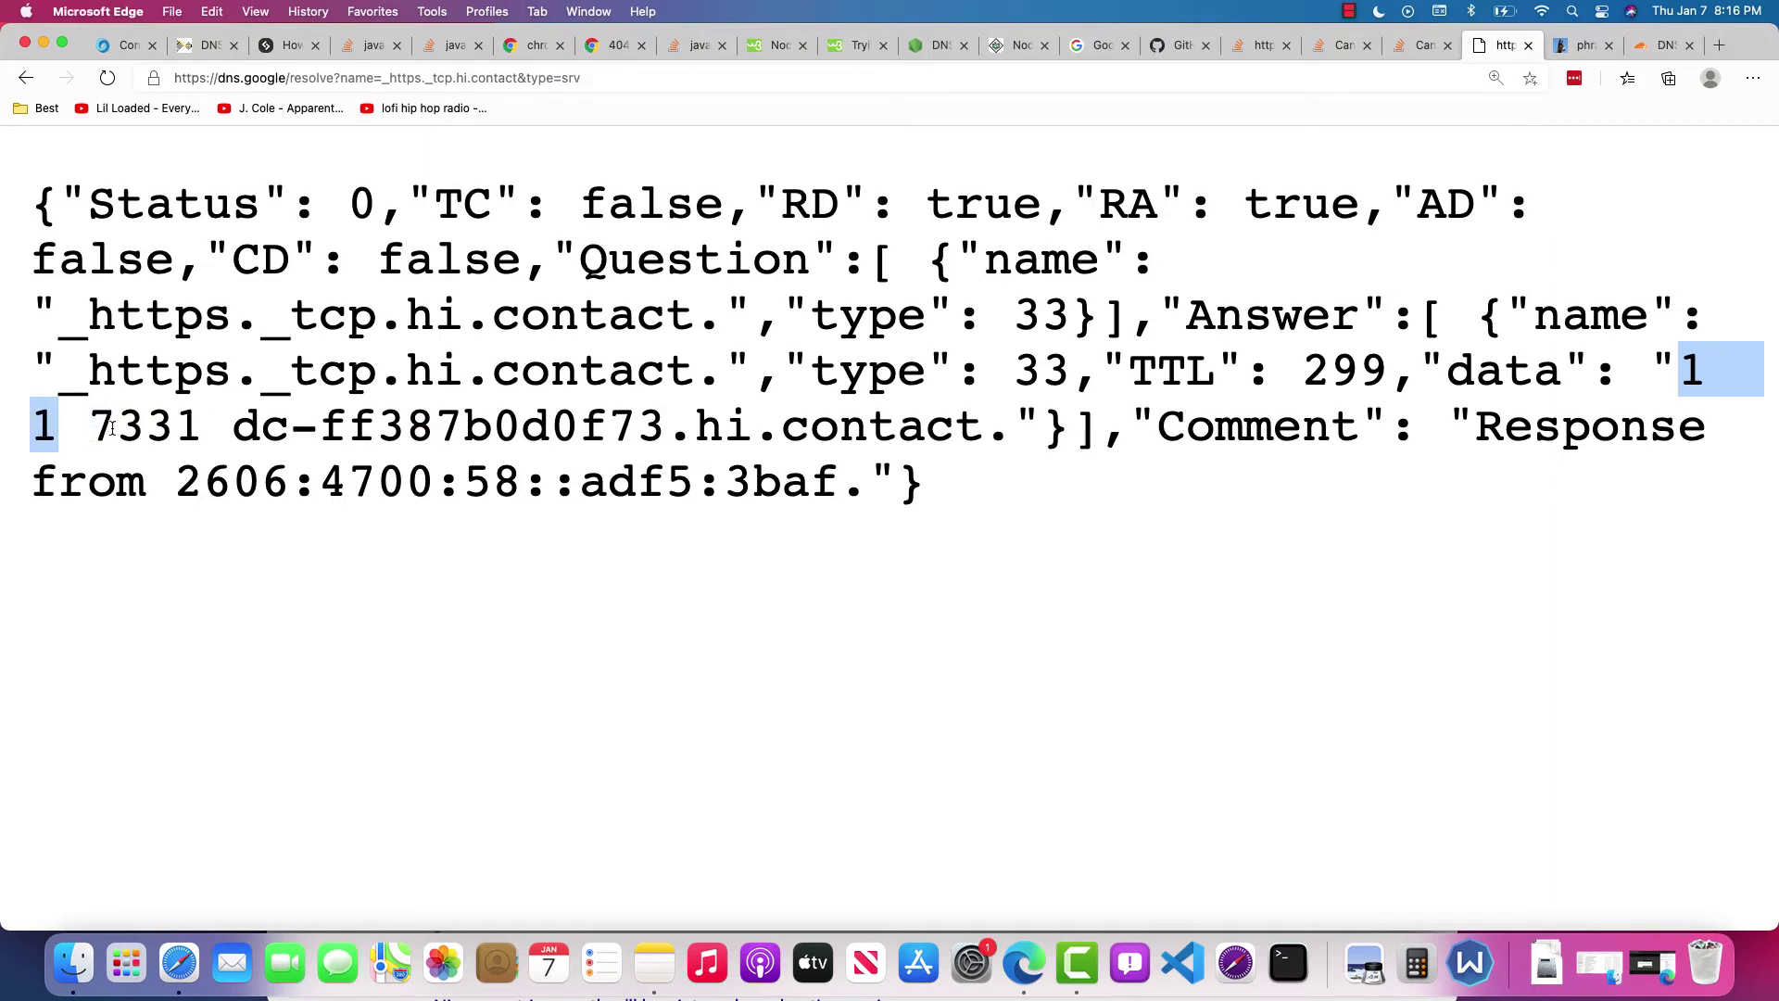
click(105, 430)
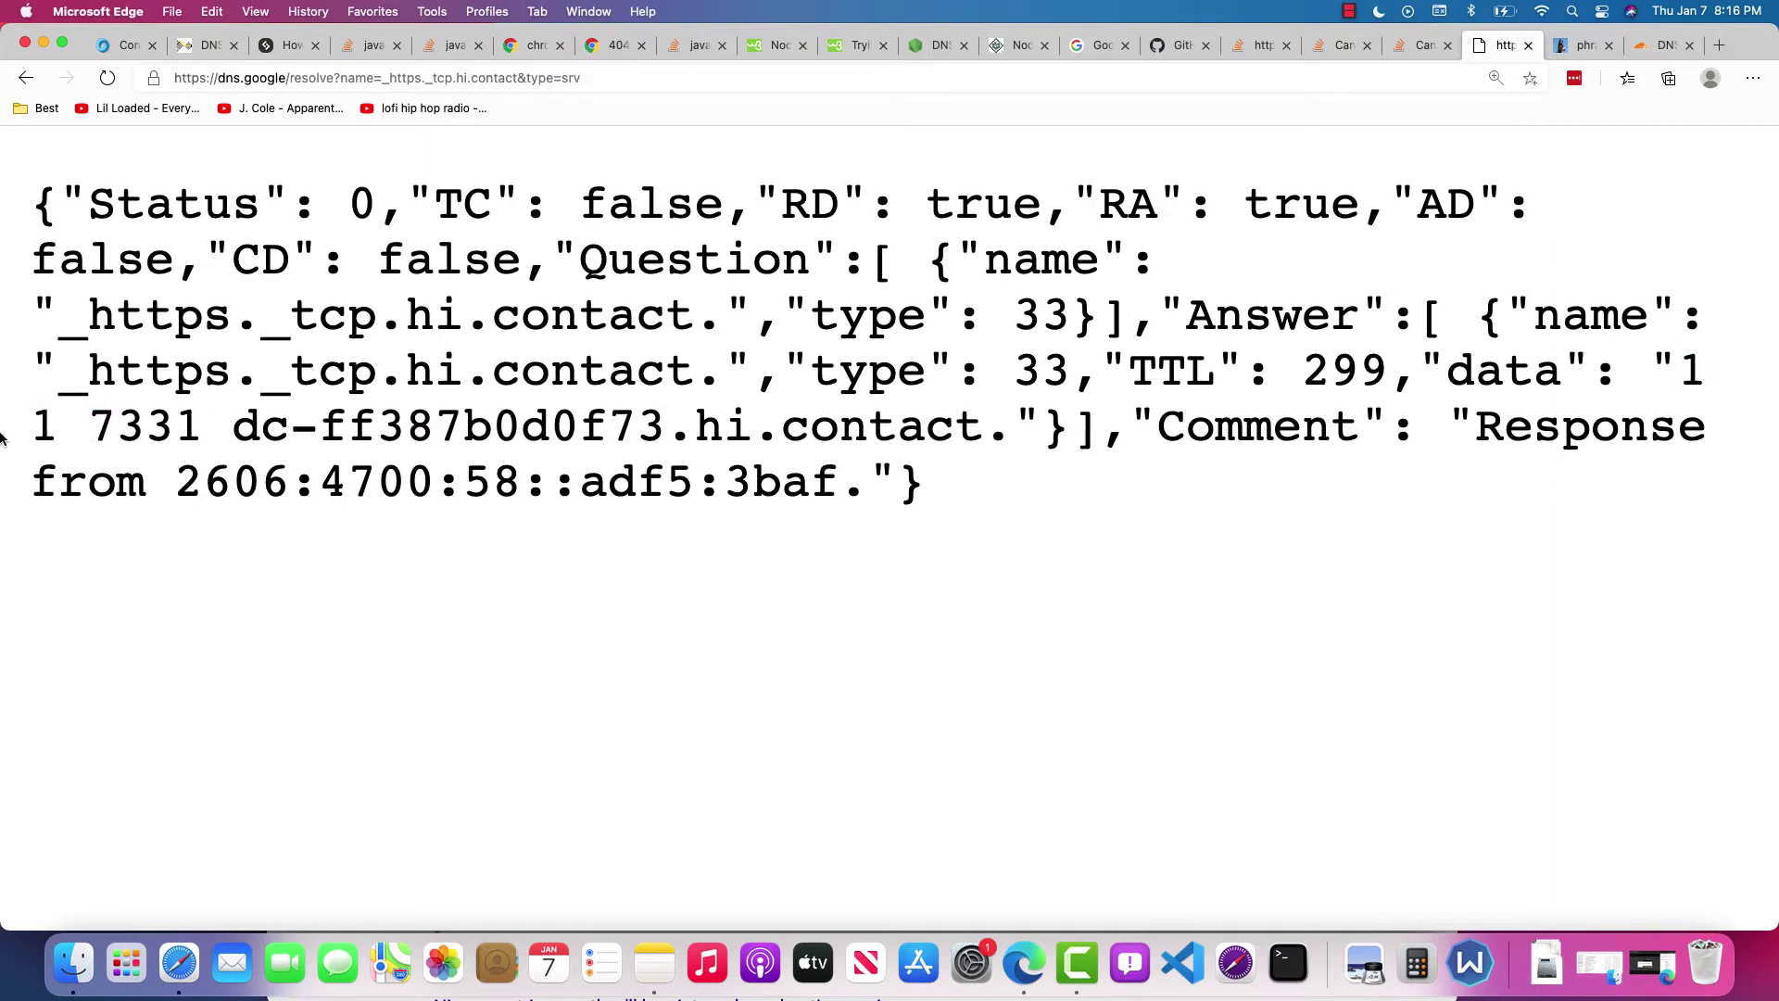
click(1630, 51)
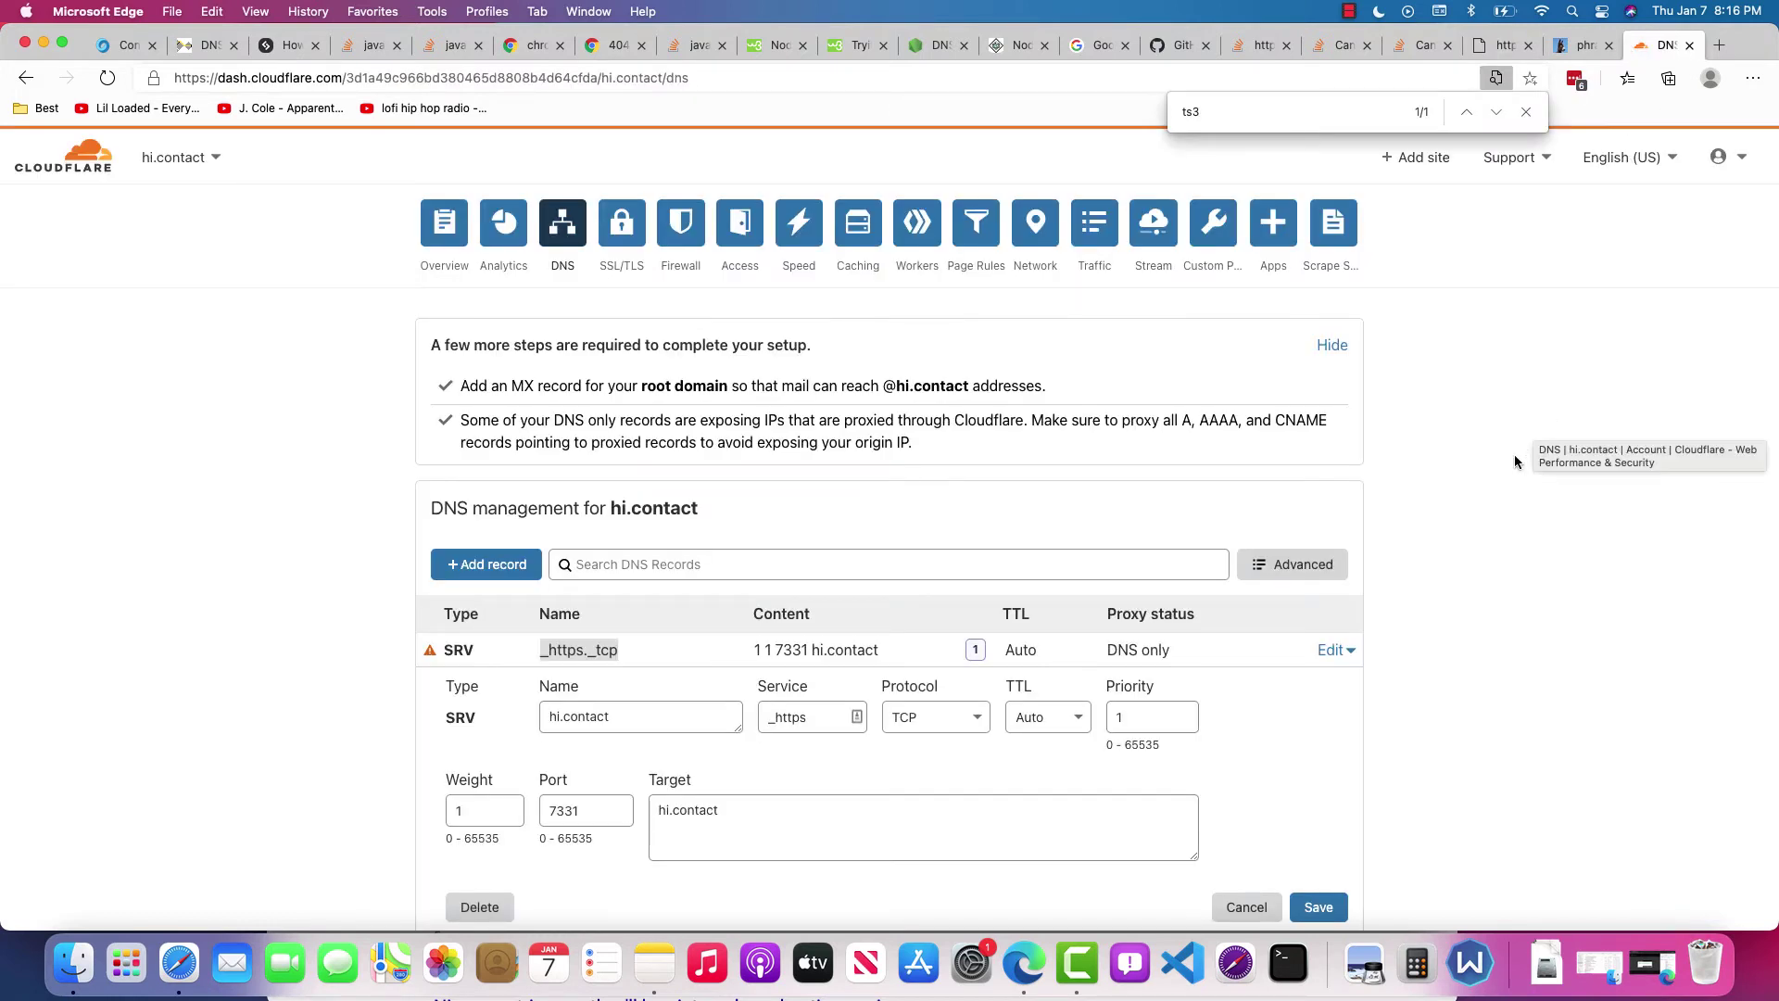
scroll(1497, 525, down, 2)
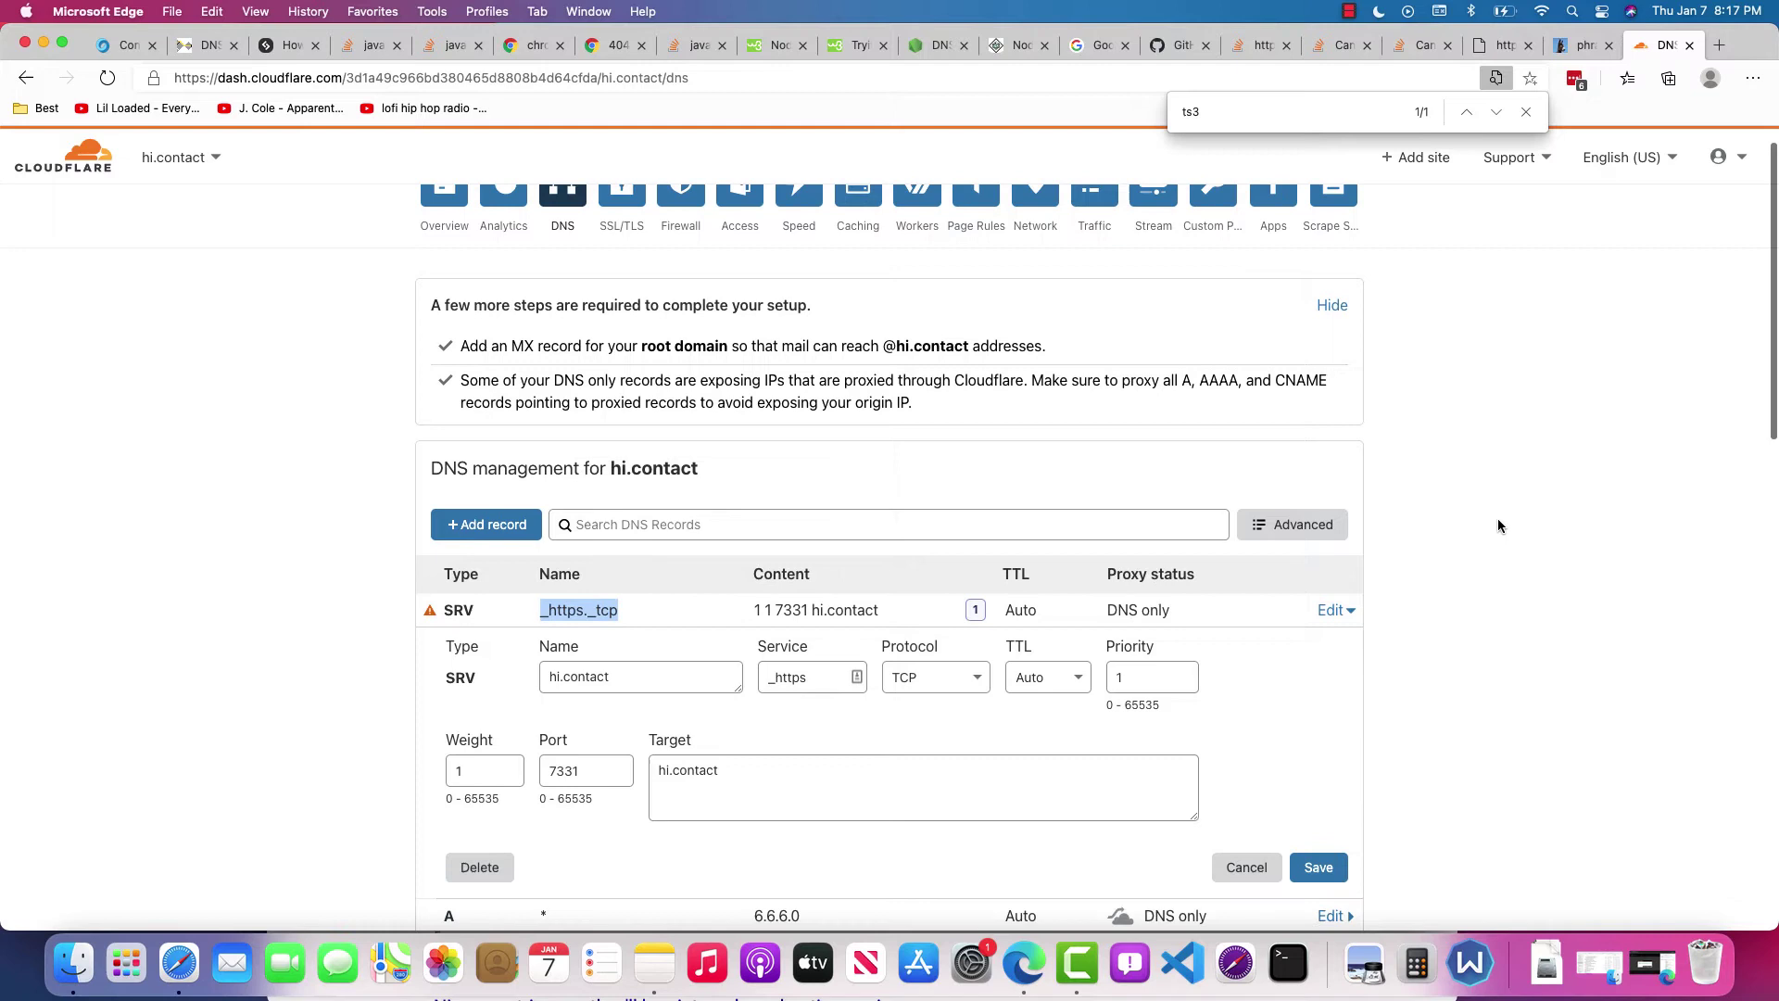
click(1157, 651)
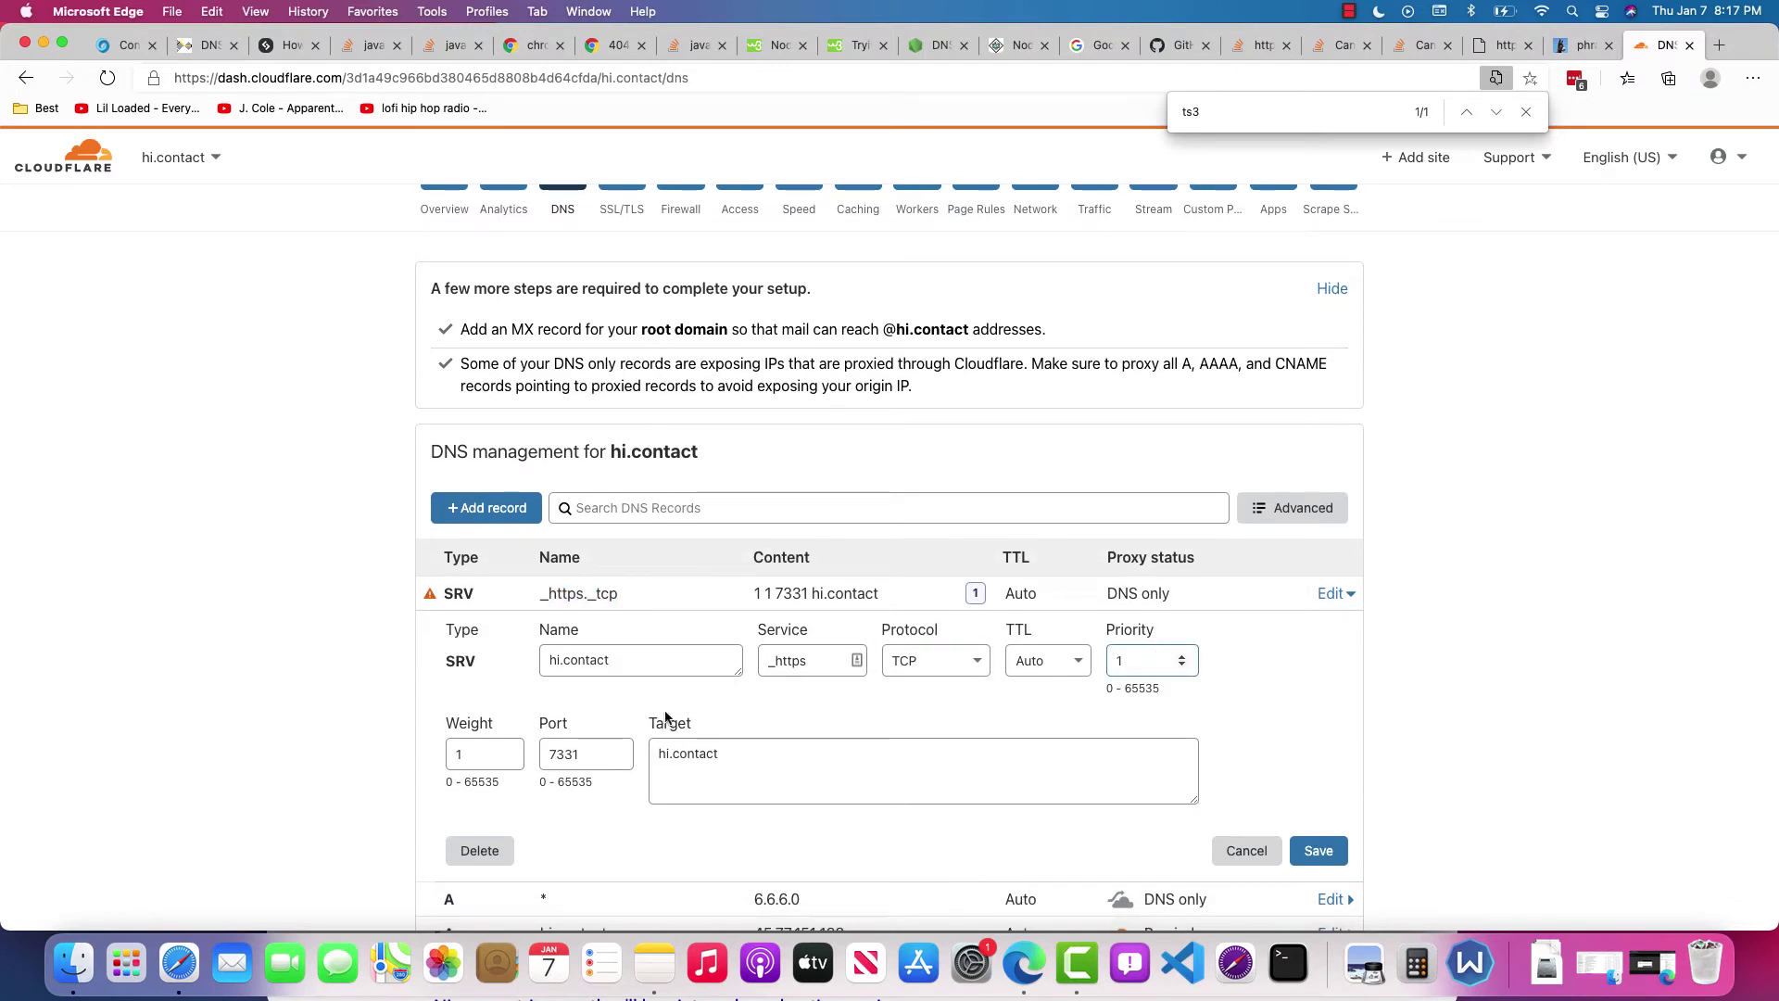
click(604, 758)
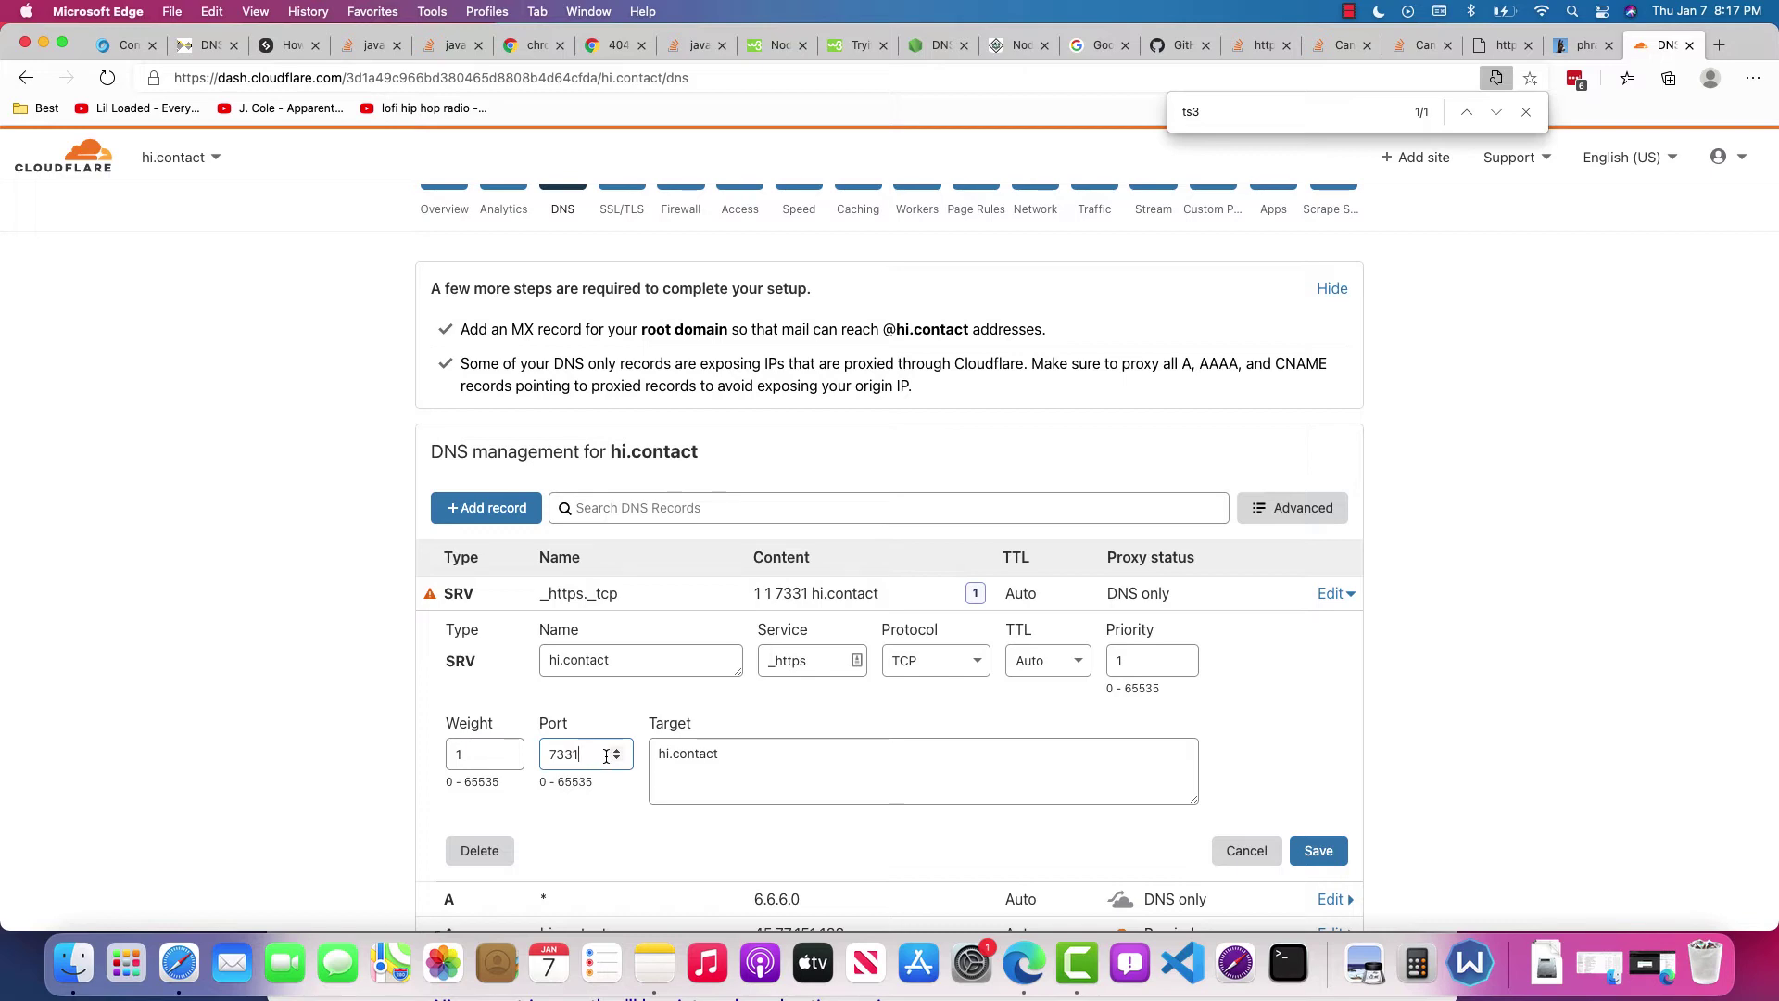
triple_click(665, 668)
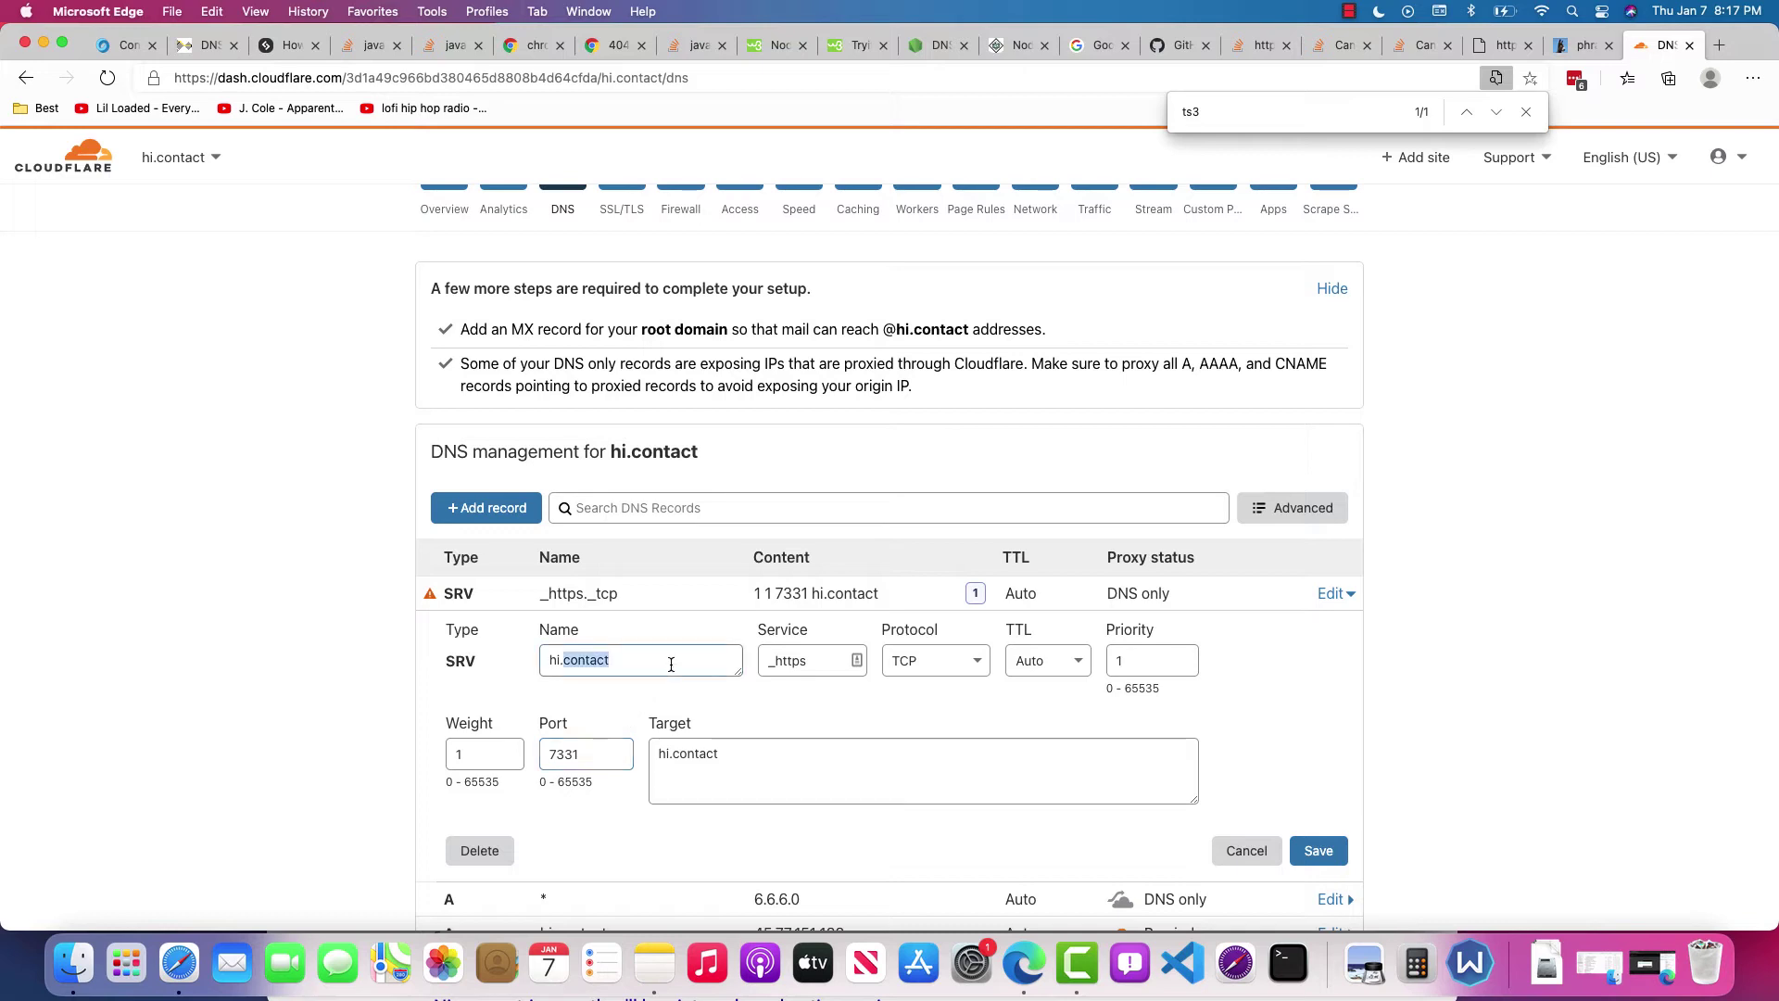
key(Right)
click(814, 664)
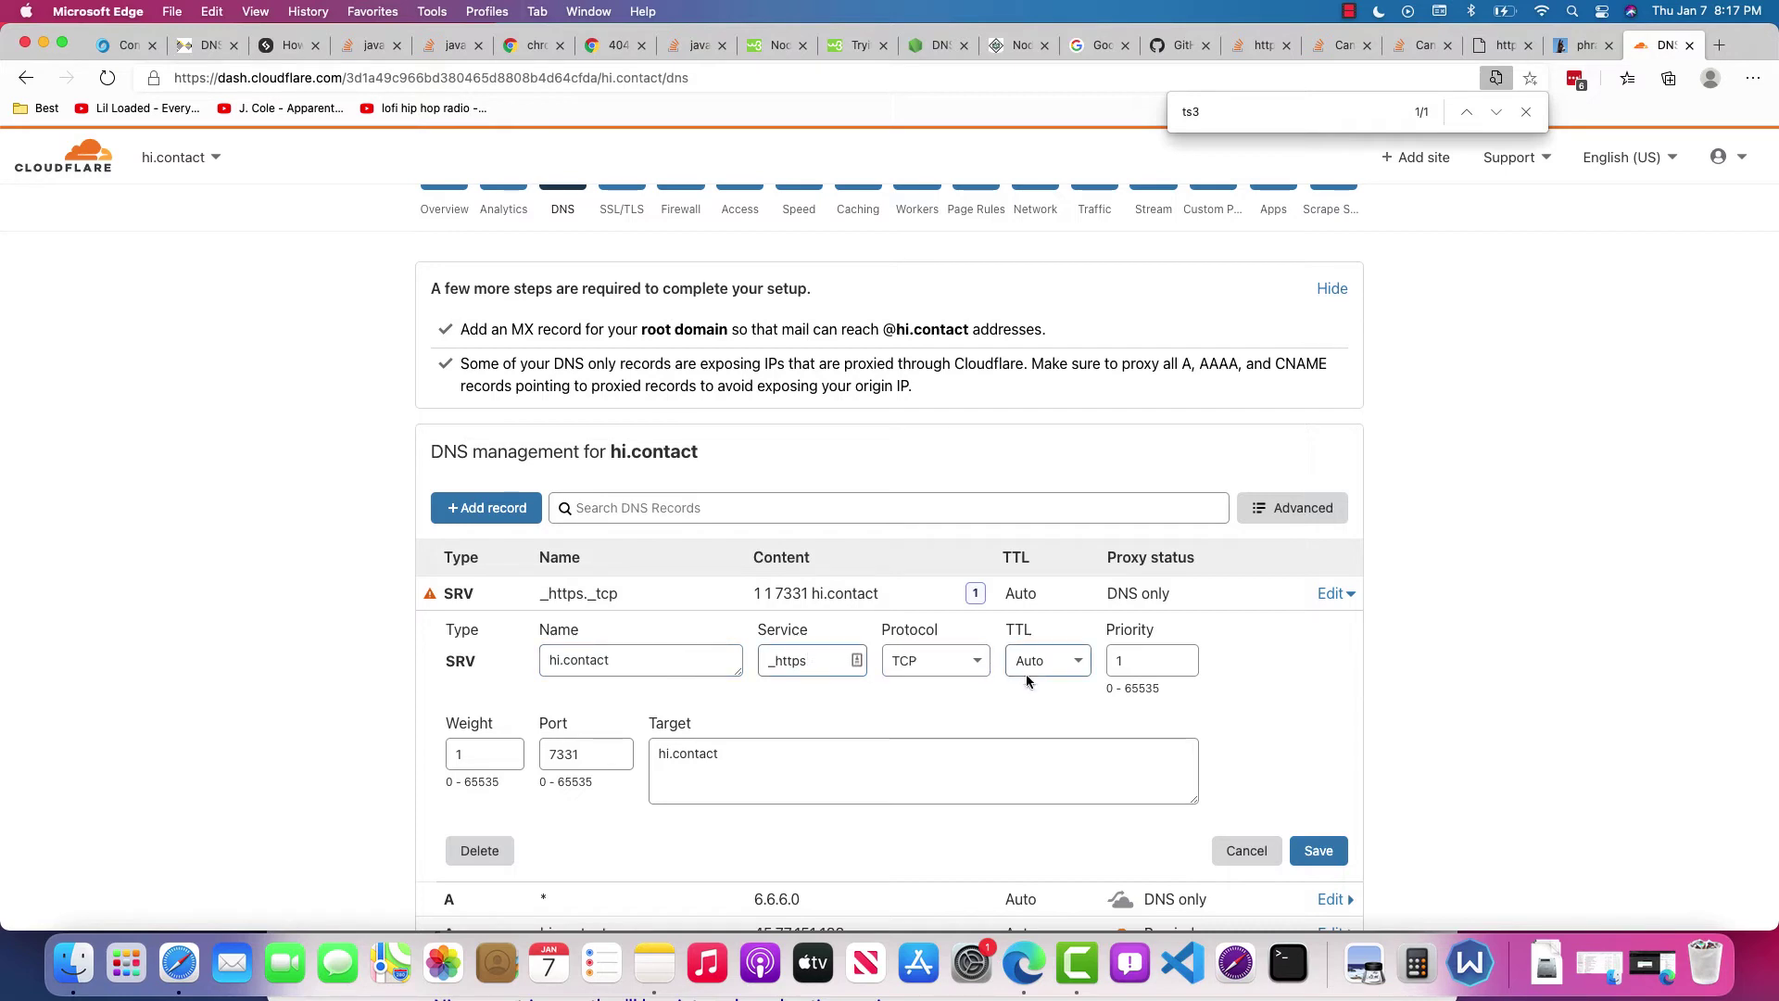
click(1138, 669)
click(616, 749)
click(617, 759)
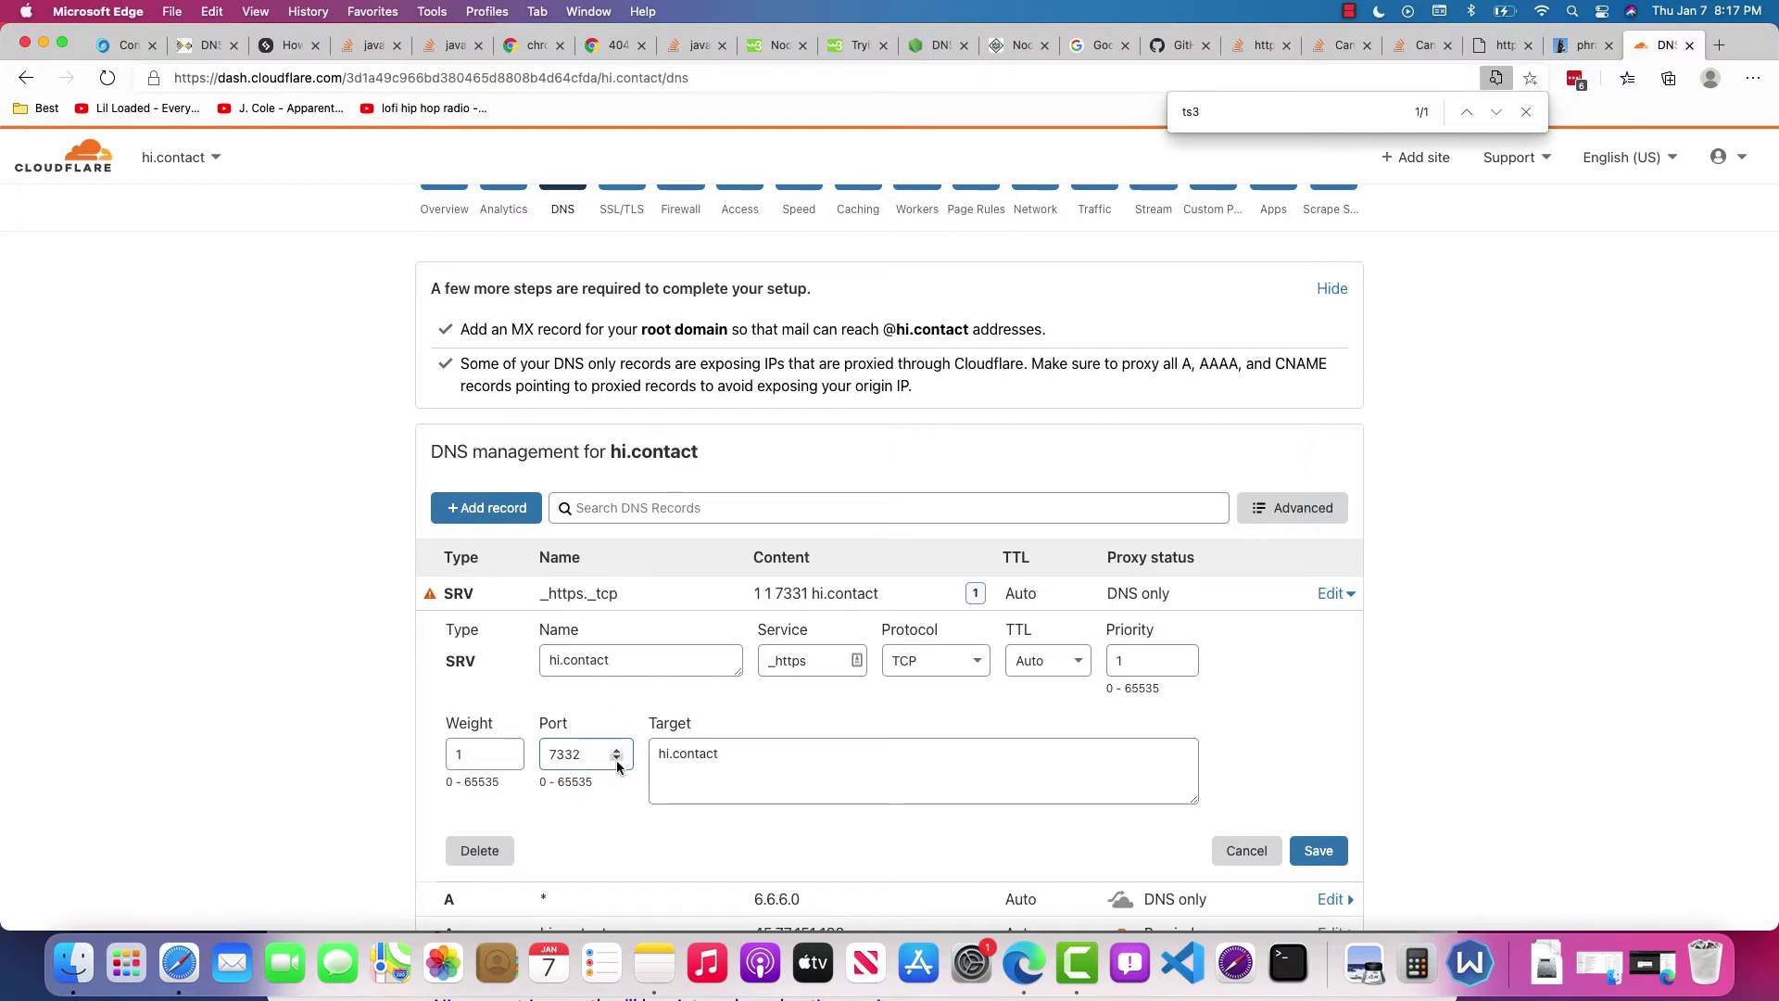
click(782, 754)
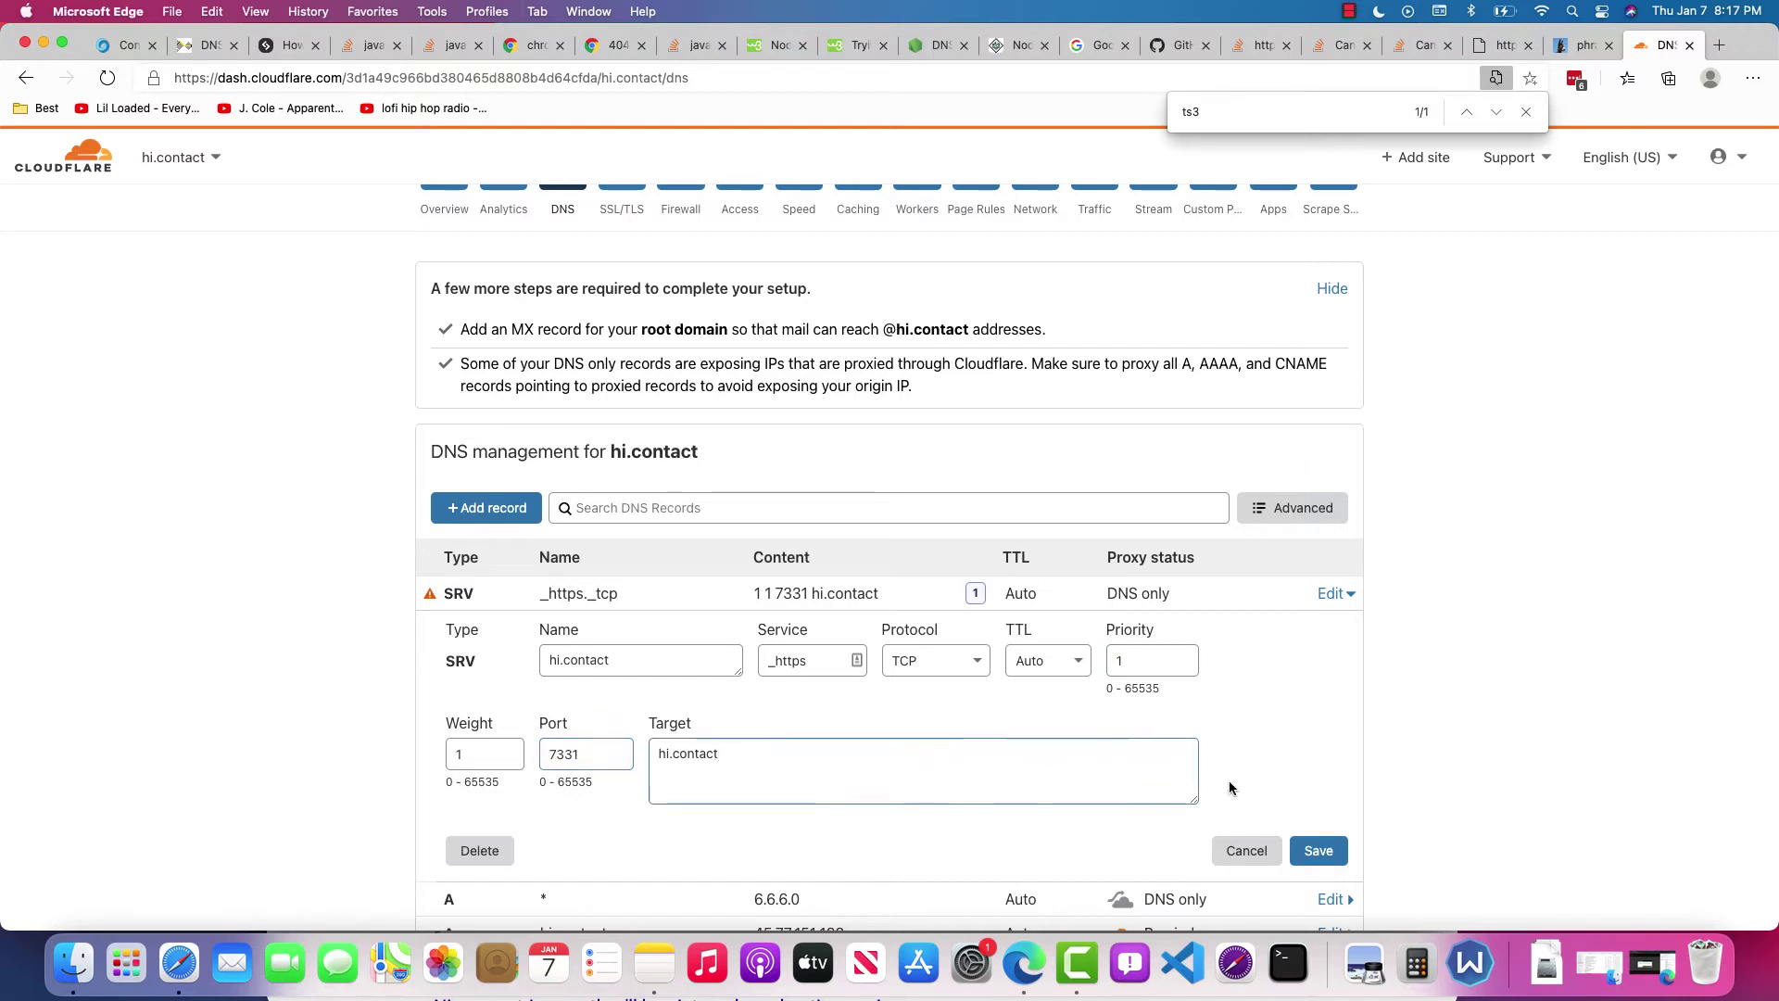
click(1501, 51)
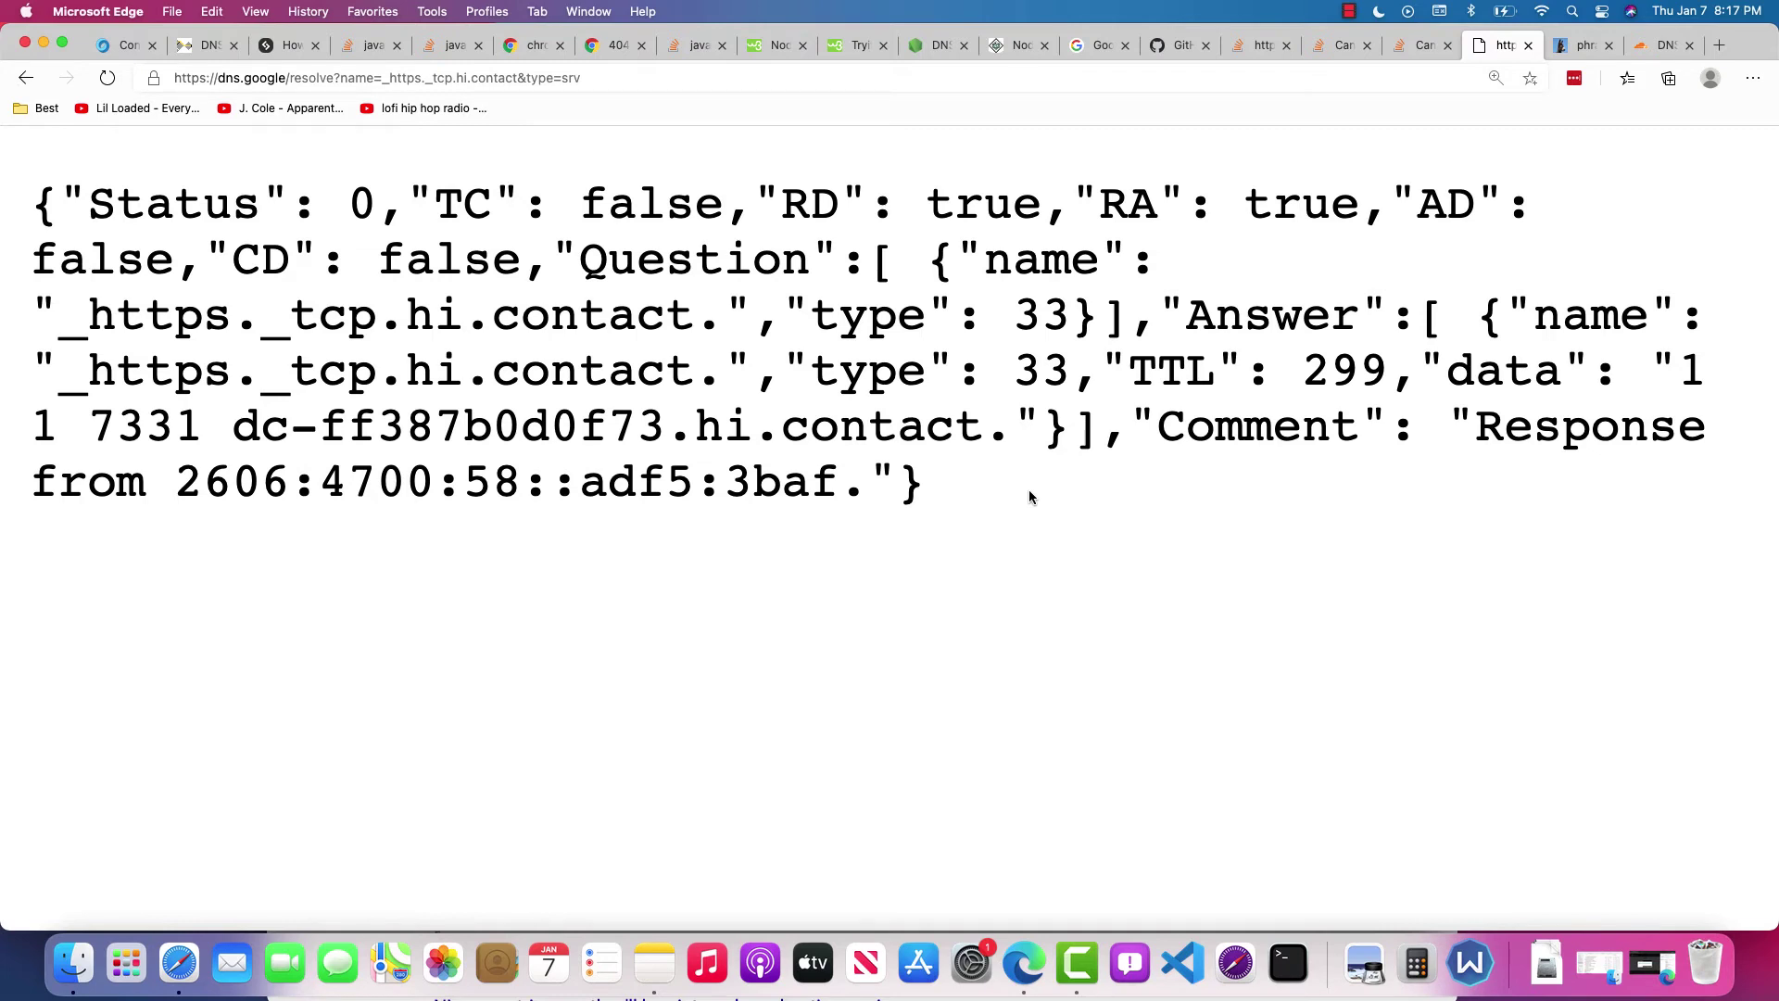
double_click(156, 426)
drag(203, 426, 80, 422)
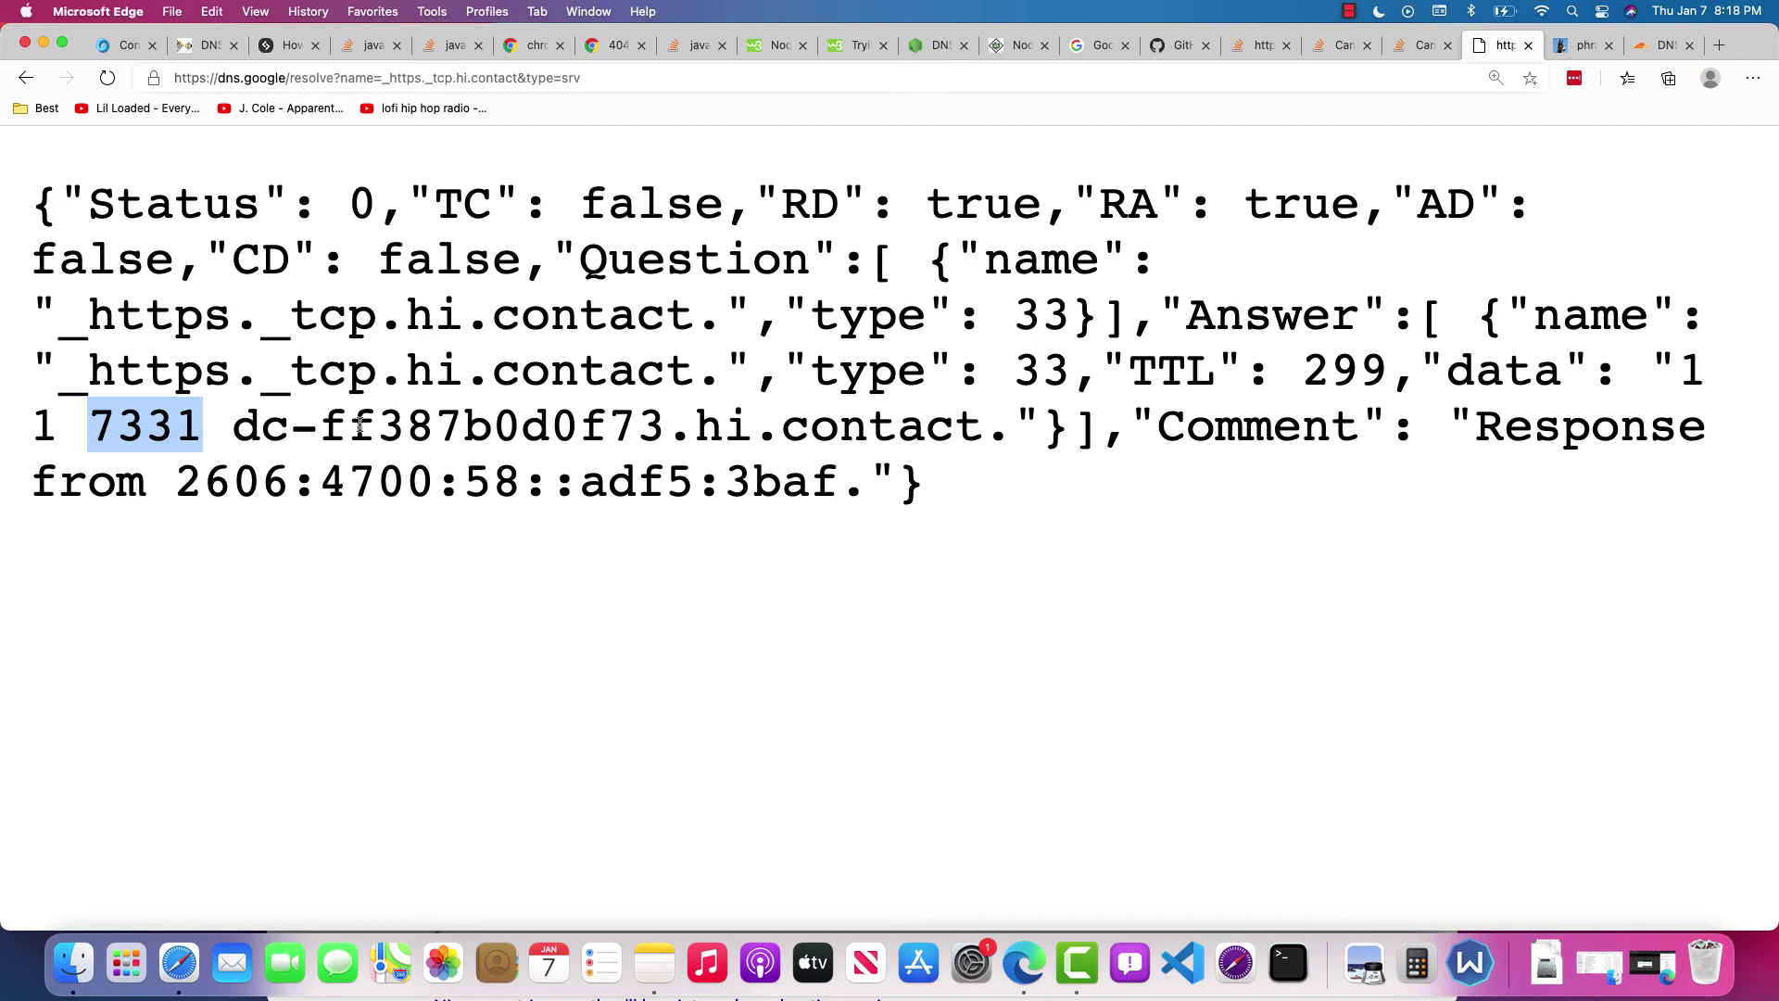
triple_click(141, 432)
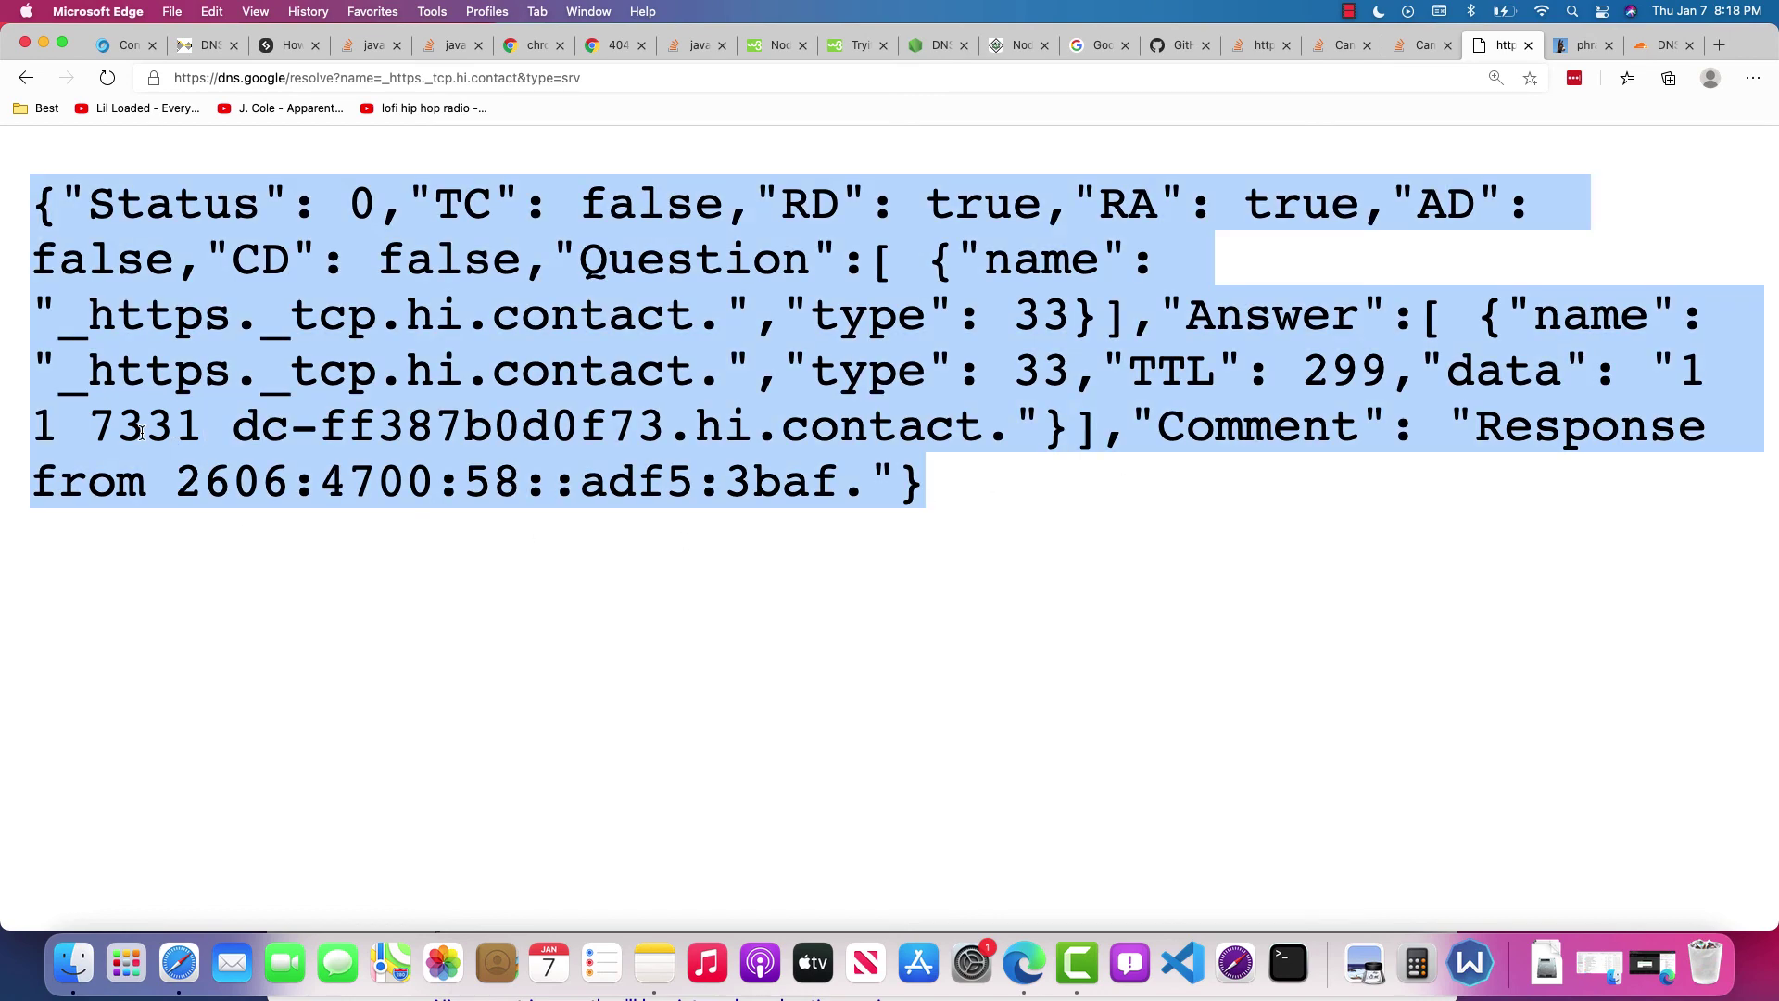
double_click(141, 431)
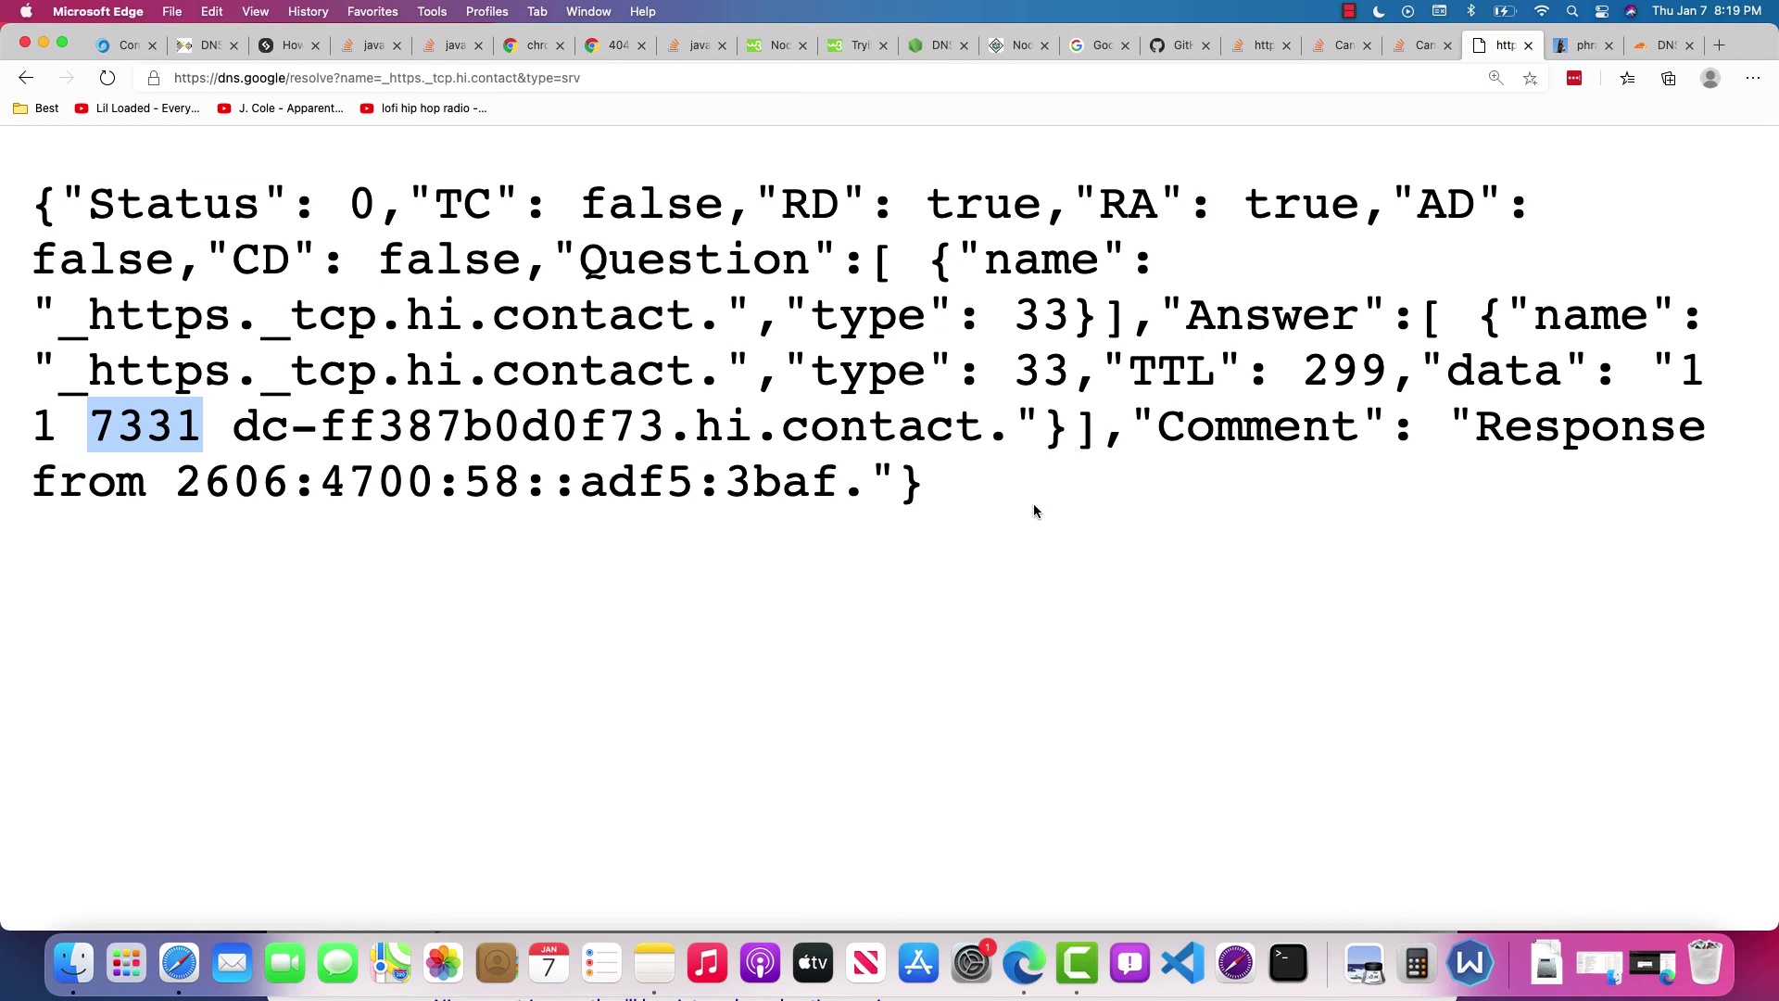
click(1350, 13)
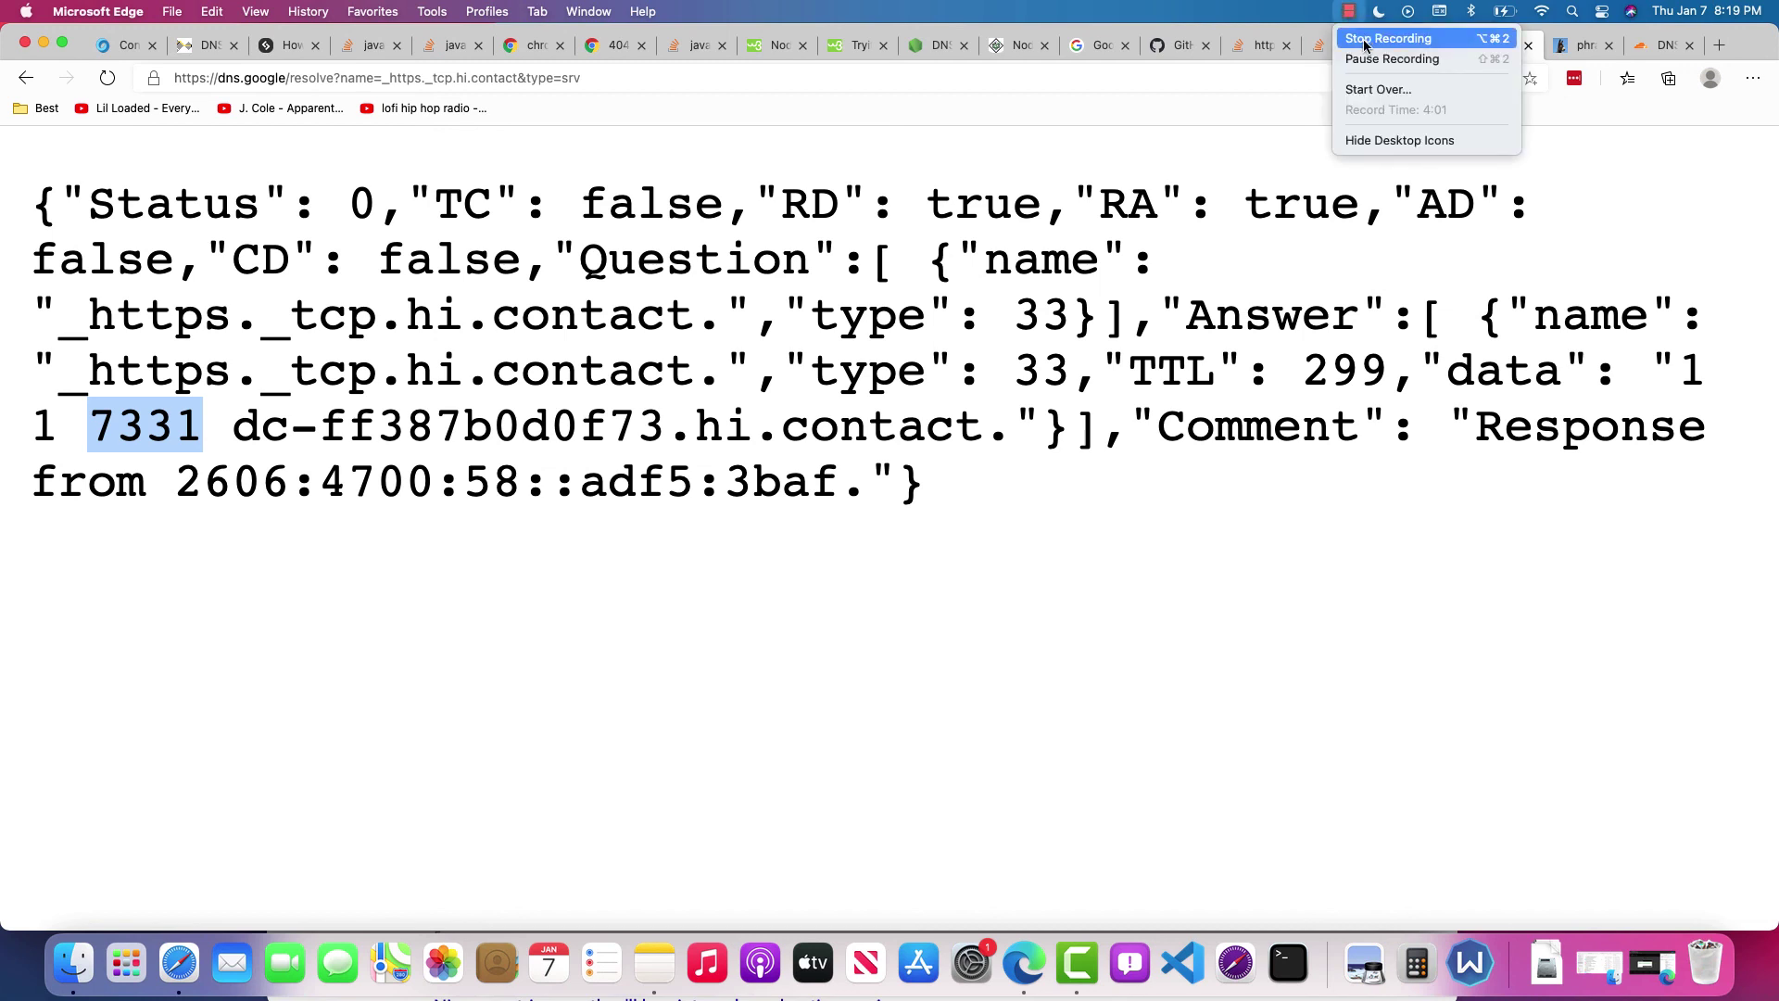